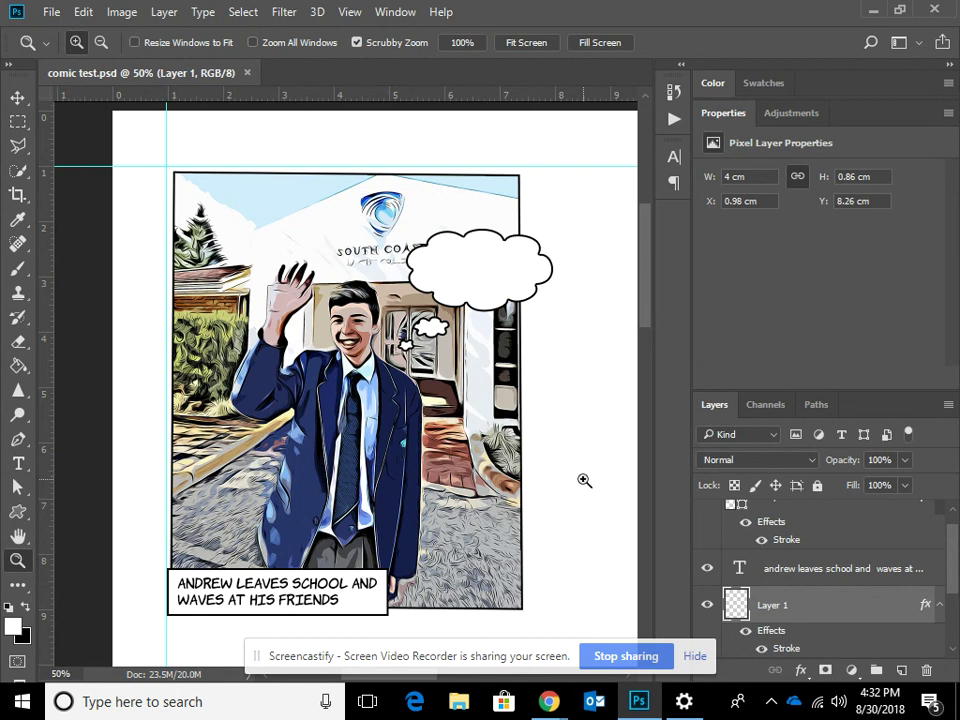
- Hide the Shape 1 thought bubble layer and close the comic test.psd document
scroll(700, 540, "up", 1)
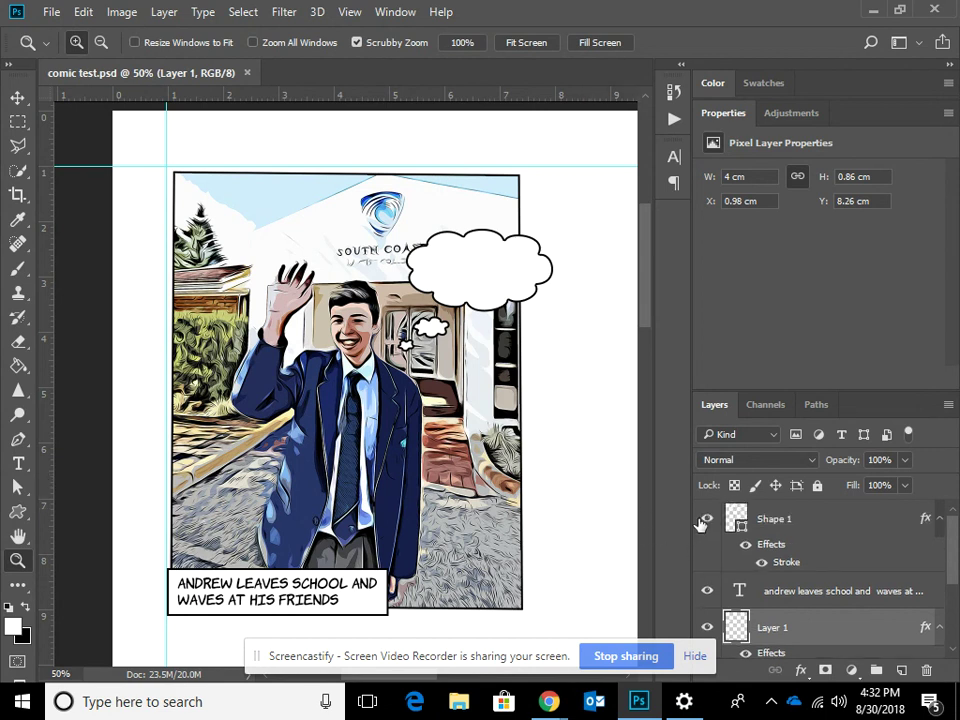
left_click(707, 519)
left_click(707, 592)
left_click(707, 592)
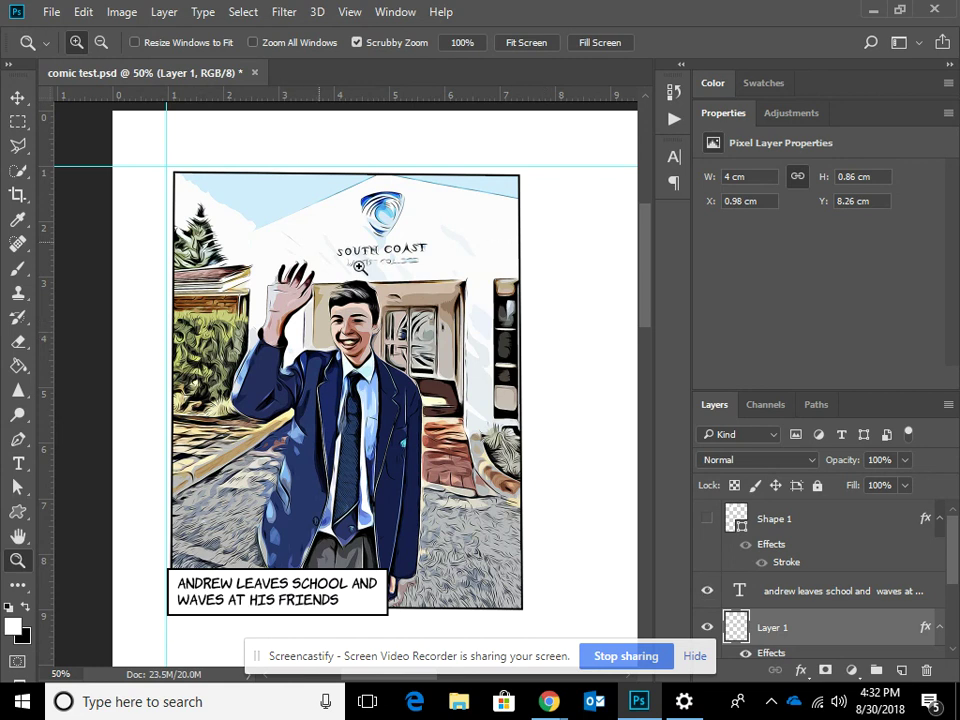
left_click(254, 73)
left_click(460, 274)
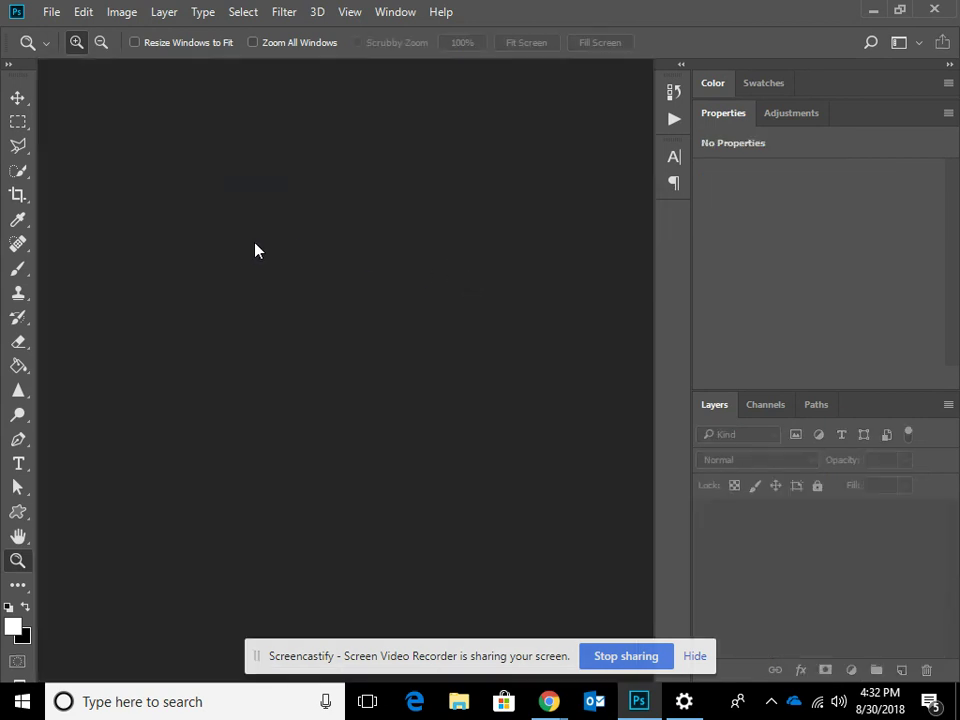
- Start a new portrait document 210 millimeters wide and 297 millimeters high at 300 pixels/inch
left_click(50, 13)
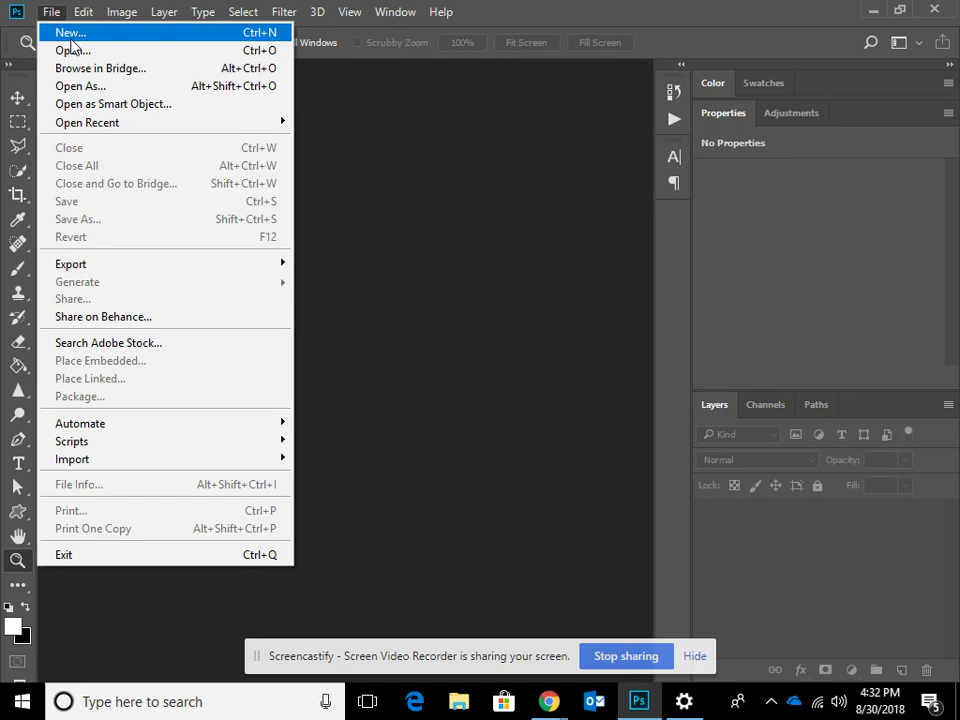
left_click(56, 33)
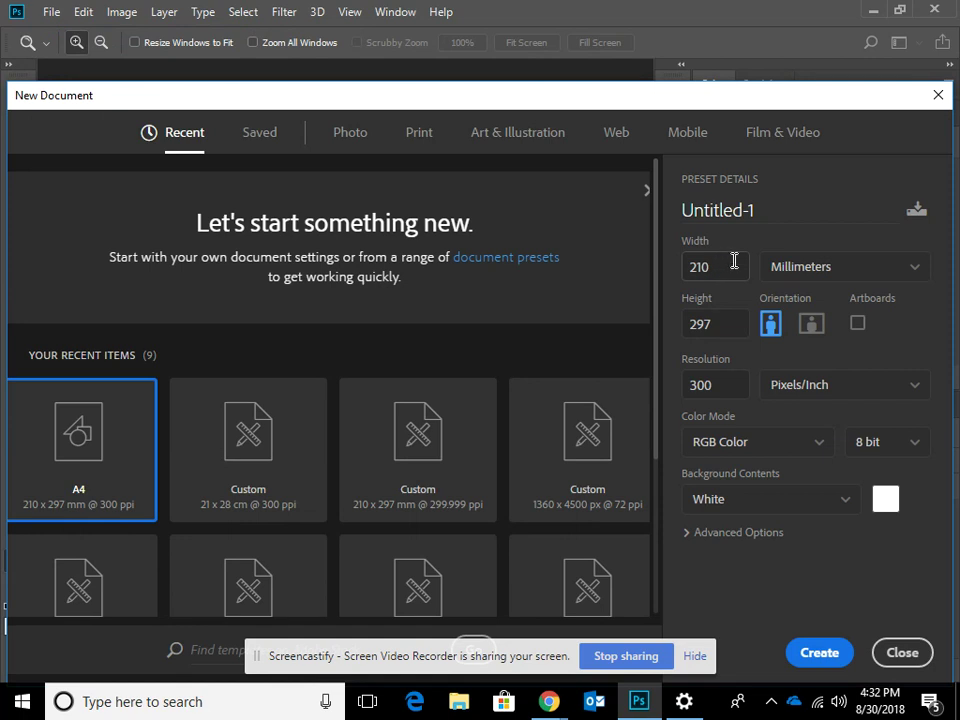
left_click(806, 272)
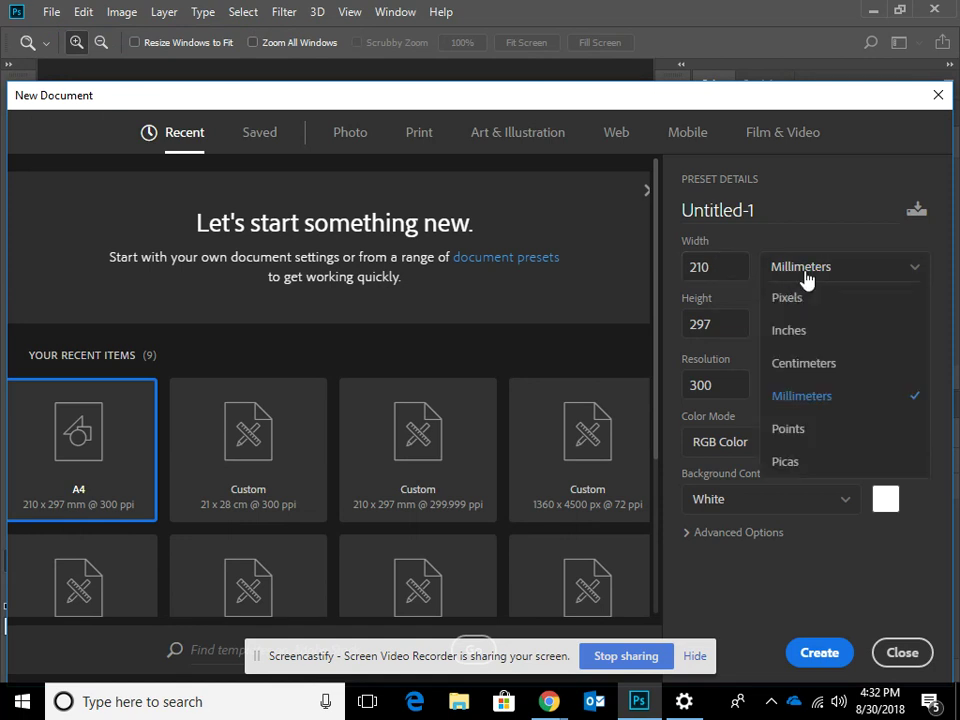
left_click(805, 397)
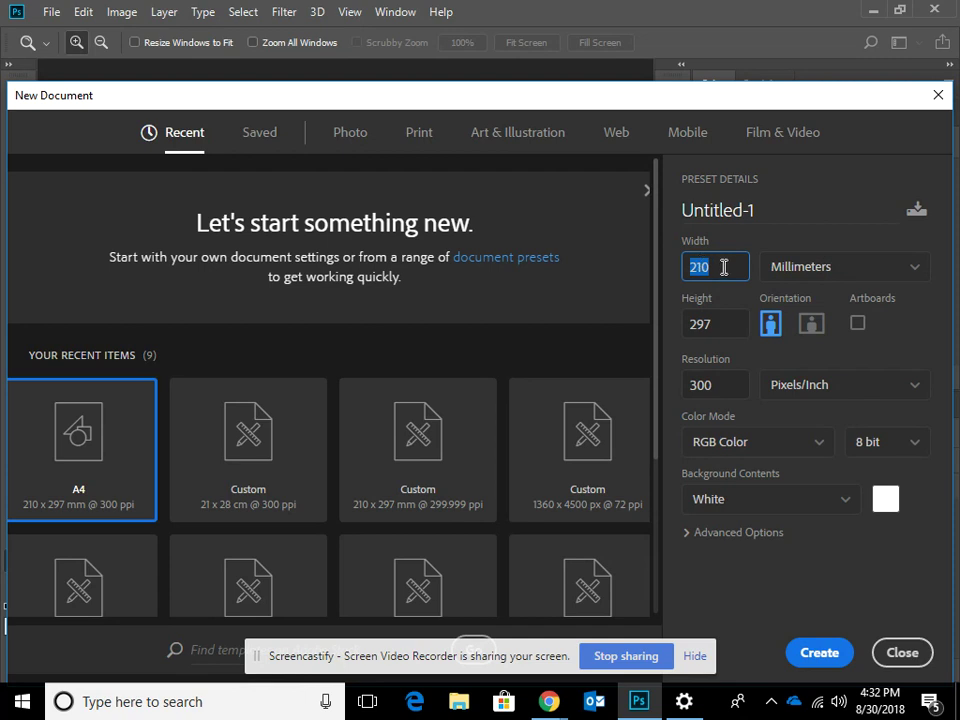
left_click(724, 323)
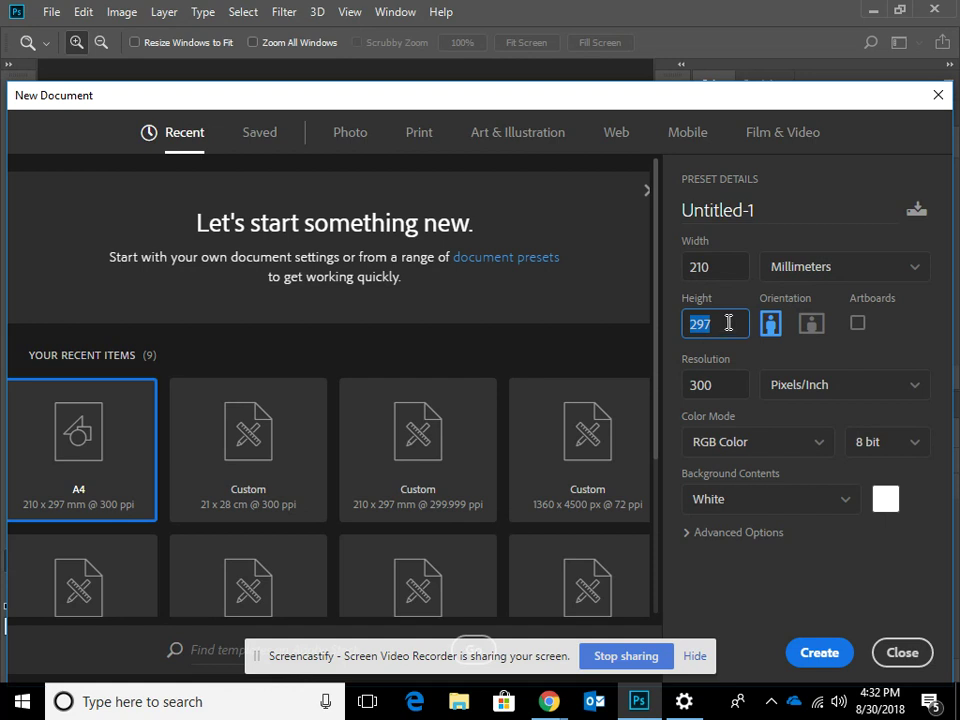
left_click(724, 391)
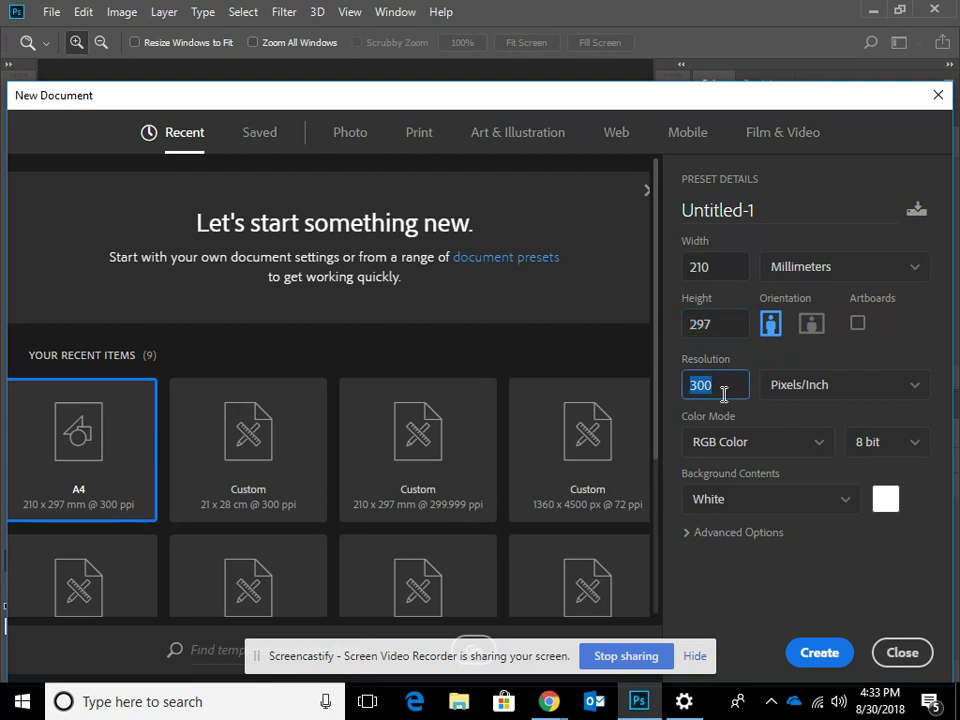
left_click(821, 396)
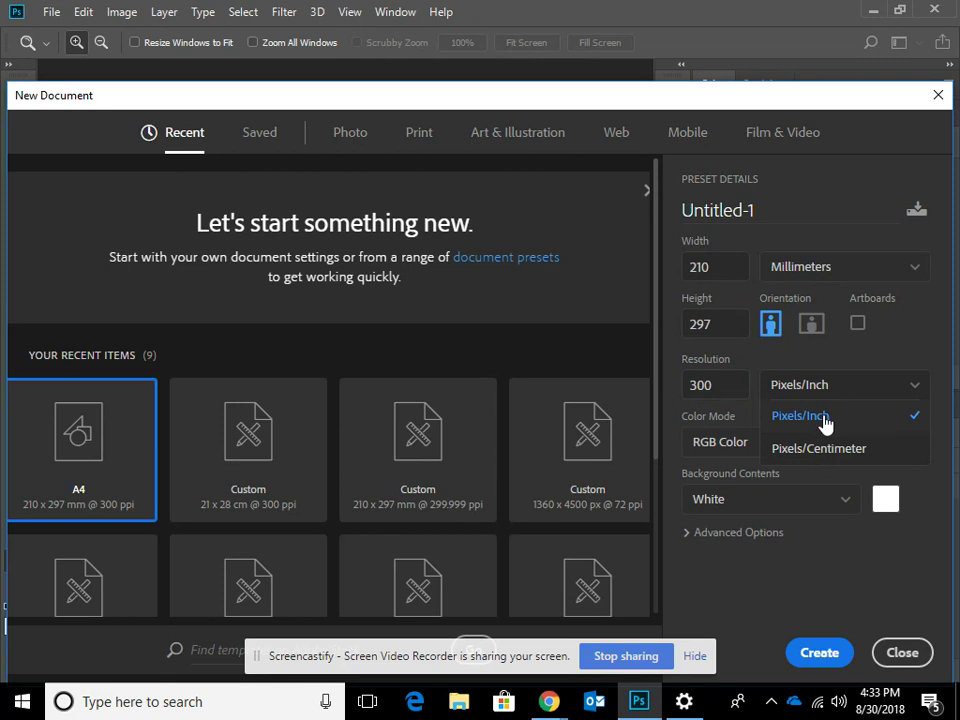
left_click(822, 418)
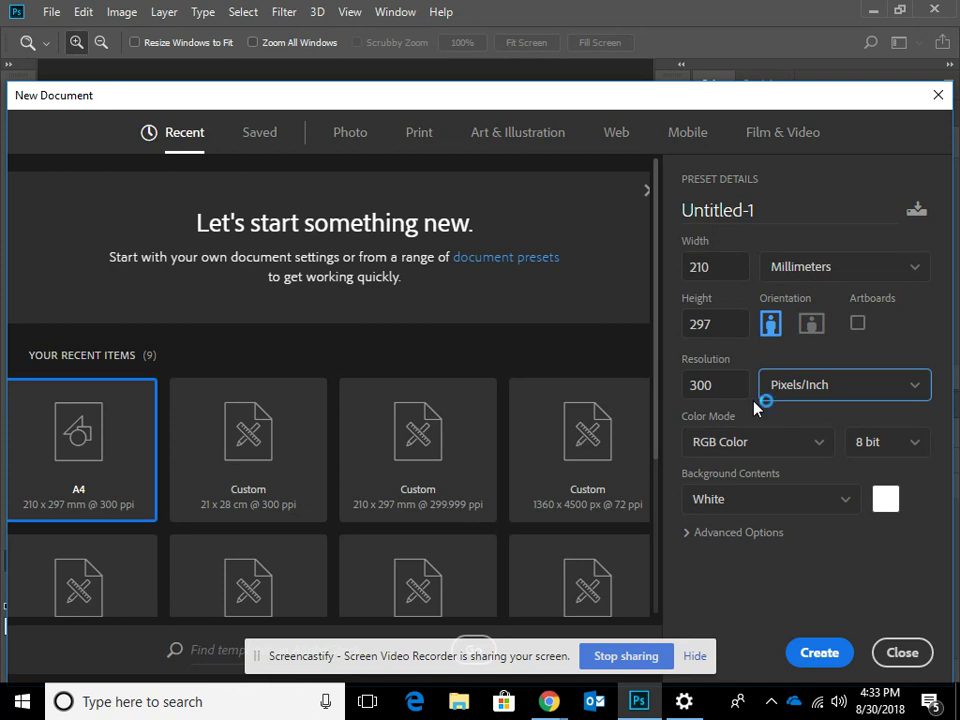
left_click(723, 268)
left_click(720, 323)
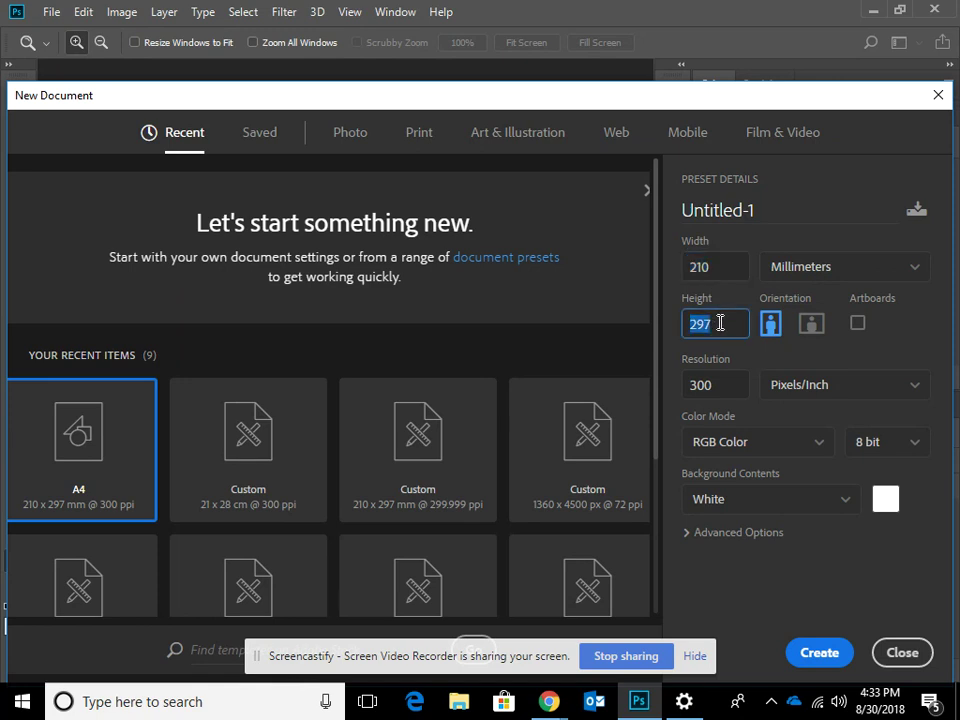
left_click(727, 390)
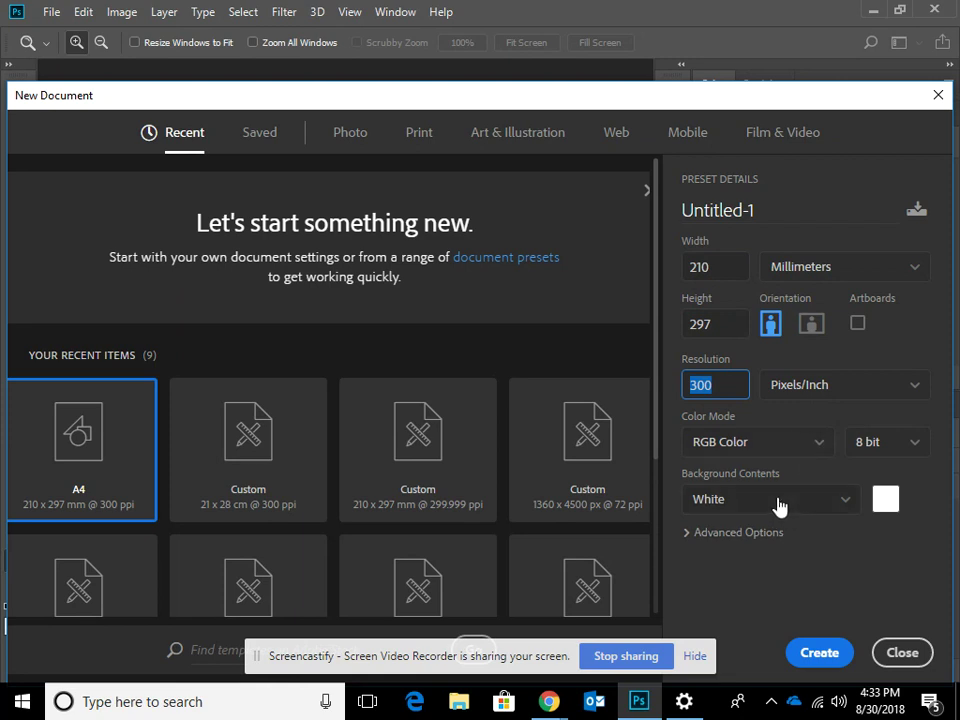
- Name the new document "Comic strip page 1" and create it
left_click(763, 210)
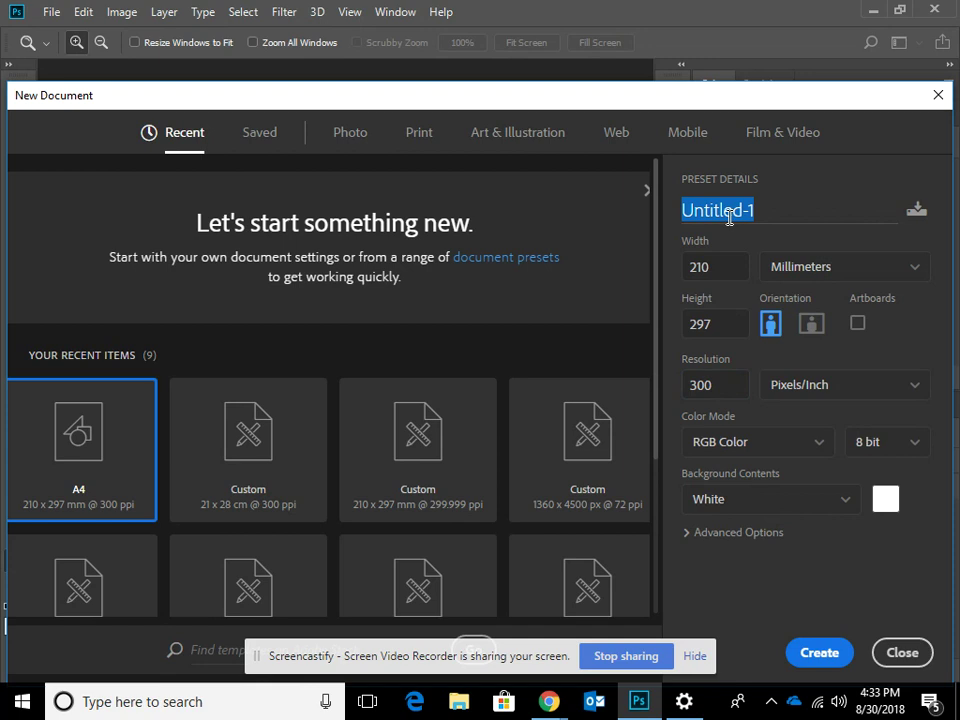
type("Comic strip page 1")
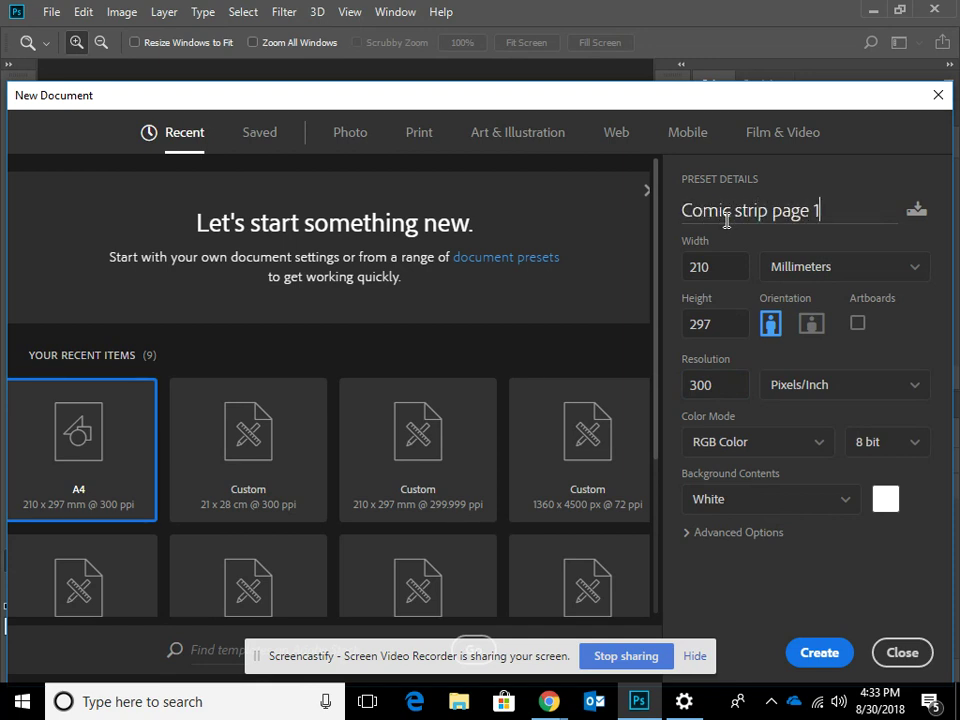
left_click(820, 654)
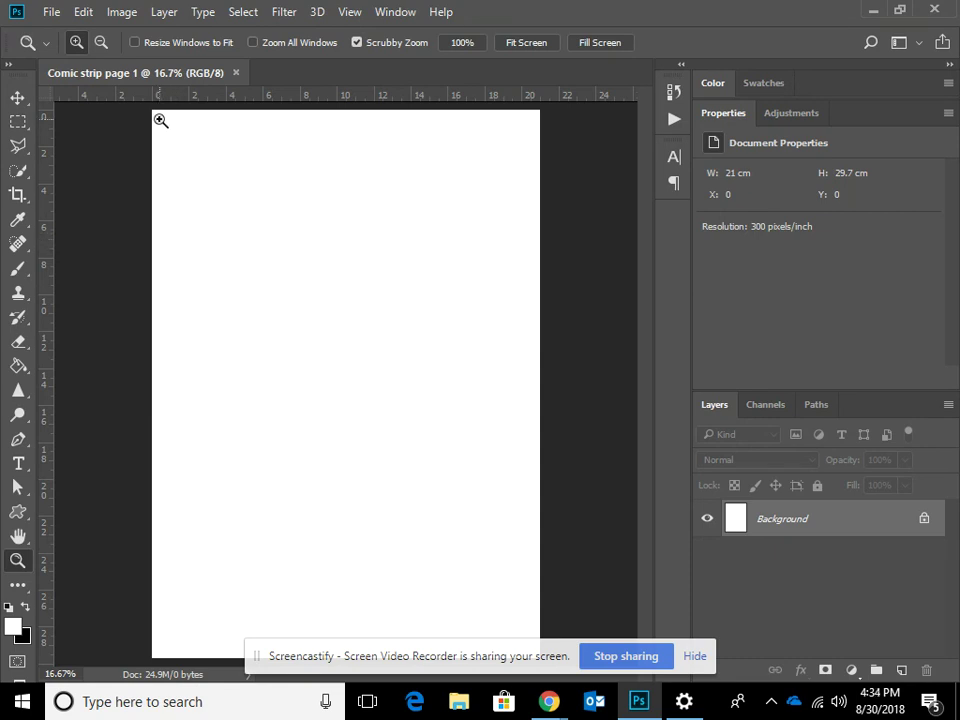
- Activate the Move tool and examine the blank page at various zoom levels
left_click(17, 97)
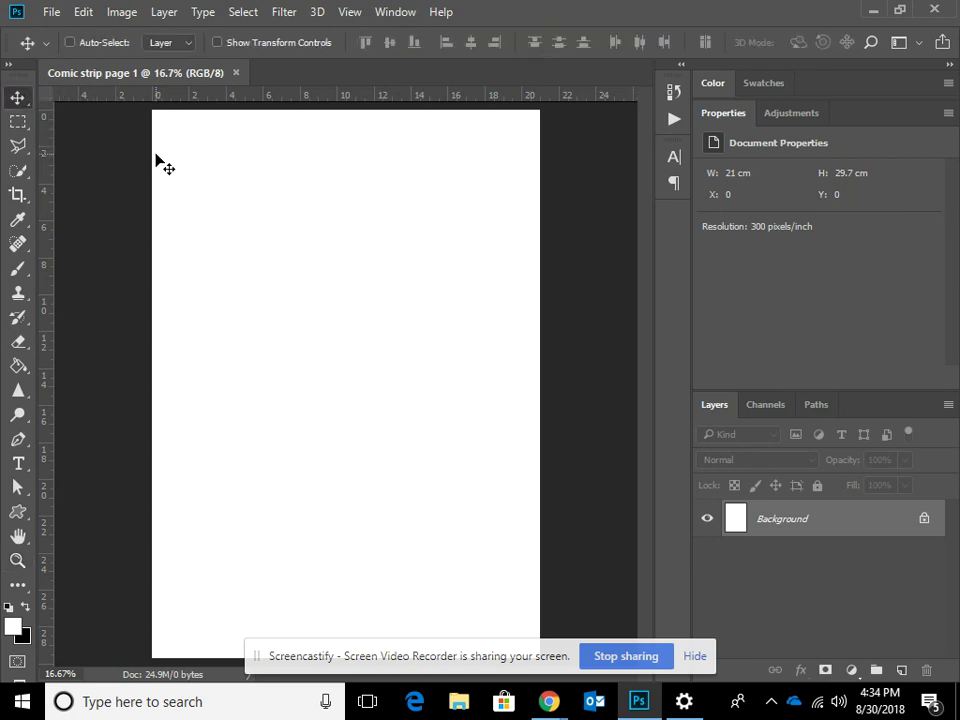
key("ctrl")
key("ctrl+plus")
key("ctrl+plus")
key("ctrl+plus")
key("ctrl+plus")
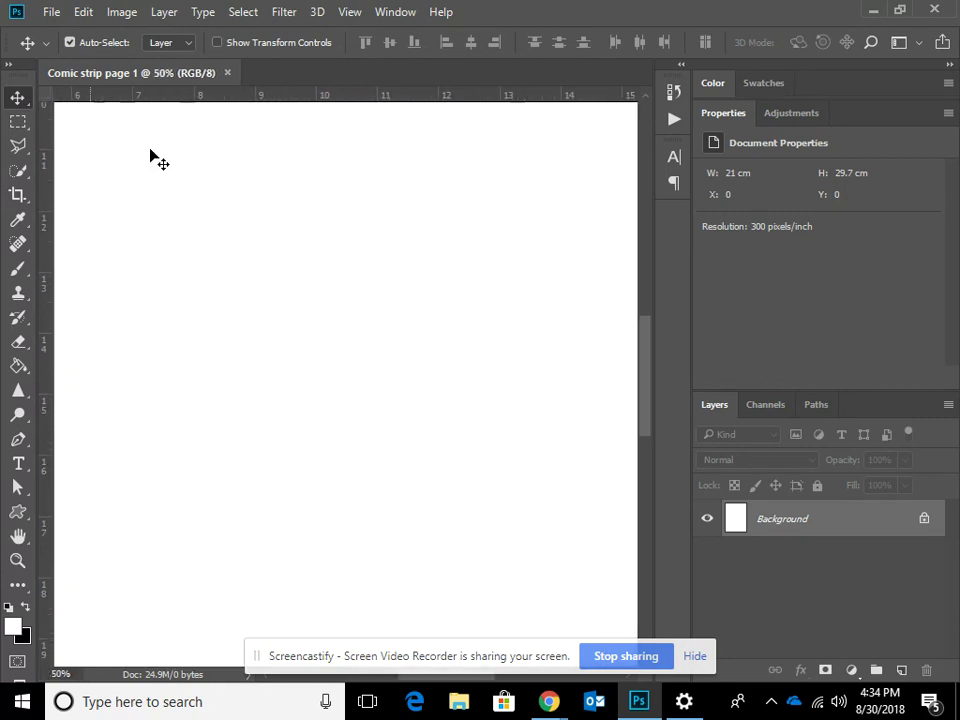
key("ctrl+plus")
key("ctrl+plus")
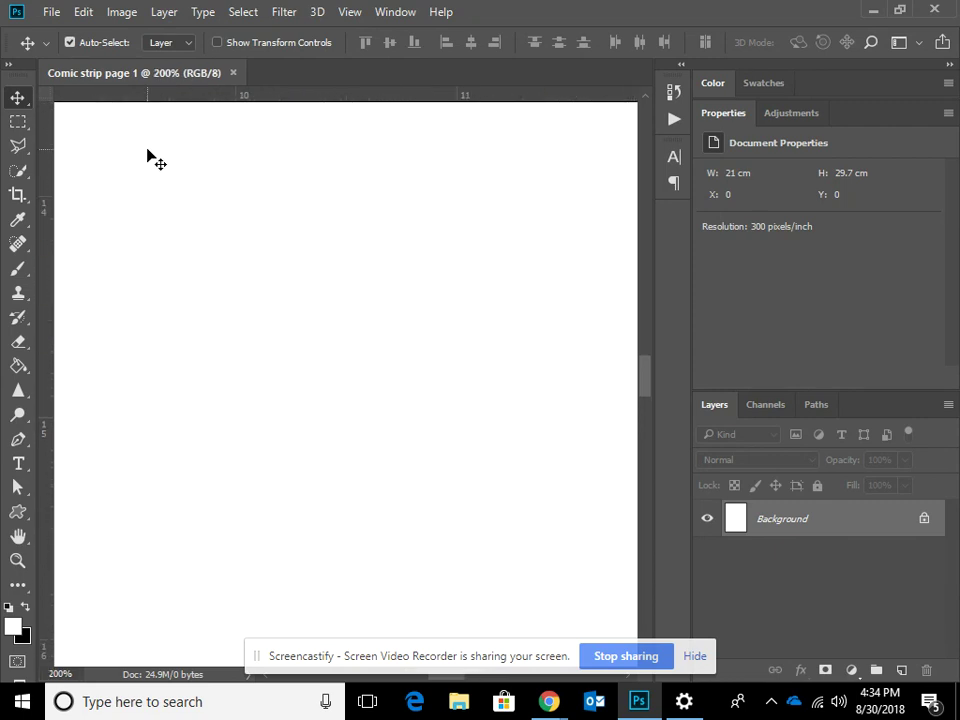
key("ctrl+minus")
key("ctrl+minus")
key("ctrl+minus")
key("ctrl+minus")
key("ctrl+minus")
key("ctrl+minus")
key("ctrl+minus")
key("ctrl+minus")
key("ctrl+minus")
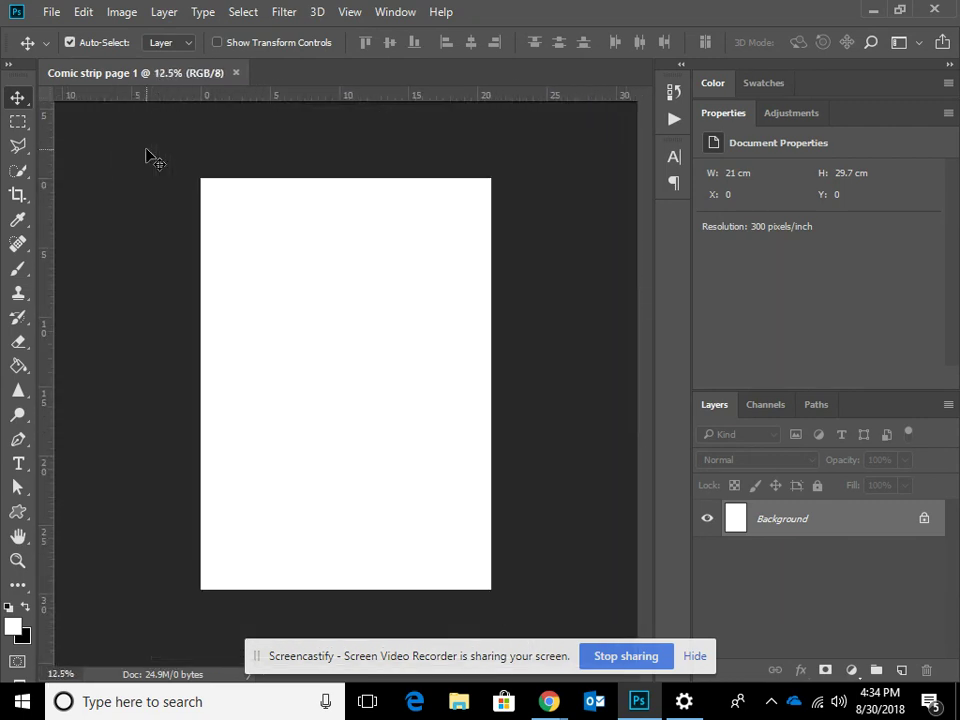
key("ctrl+plus")
key("ctrl+plus")
key("ctrl+plus")
key("ctrl+plus")
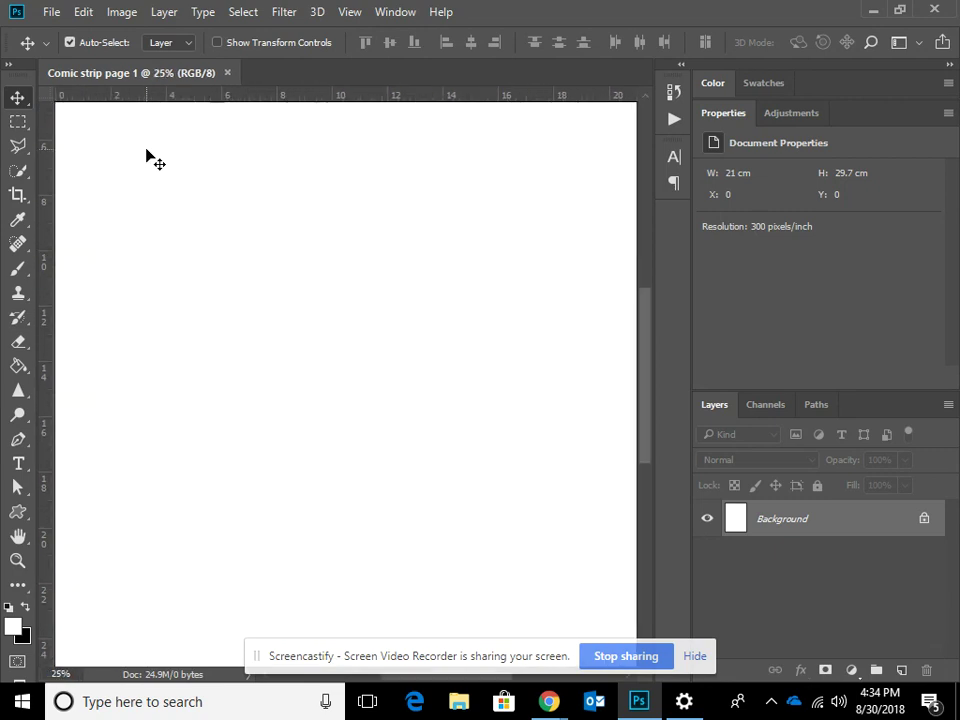
key("ctrl+plus")
key("ctrl+plus")
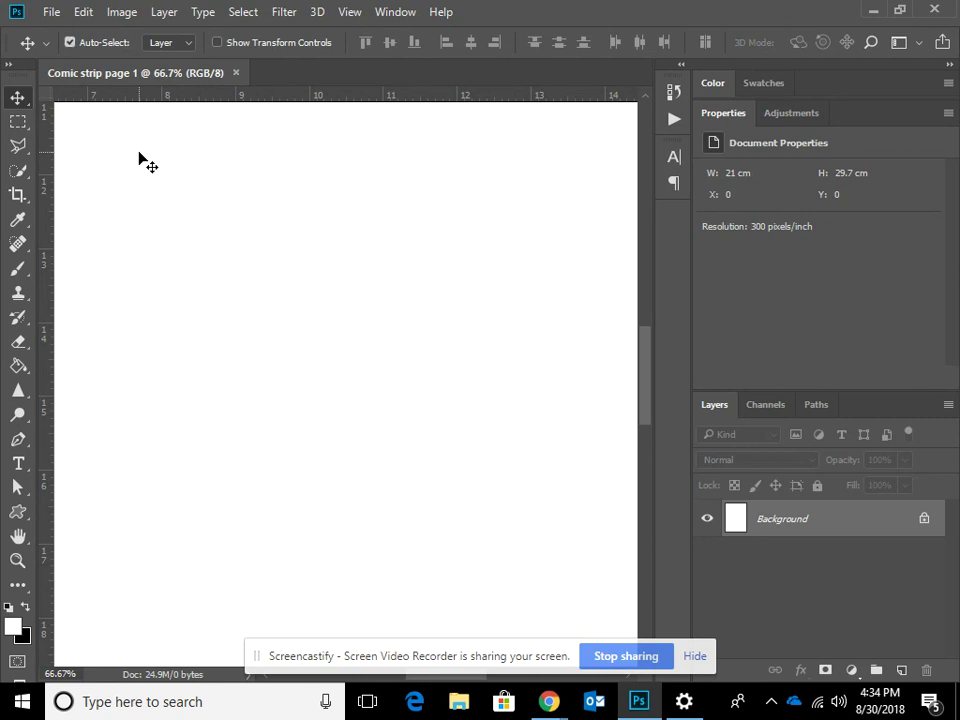
key("ctrl+plus")
key("ctrl+plus")
key("ctrl+minus")
key("ctrl+minus")
key("ctrl+minus")
key("ctrl+minus")
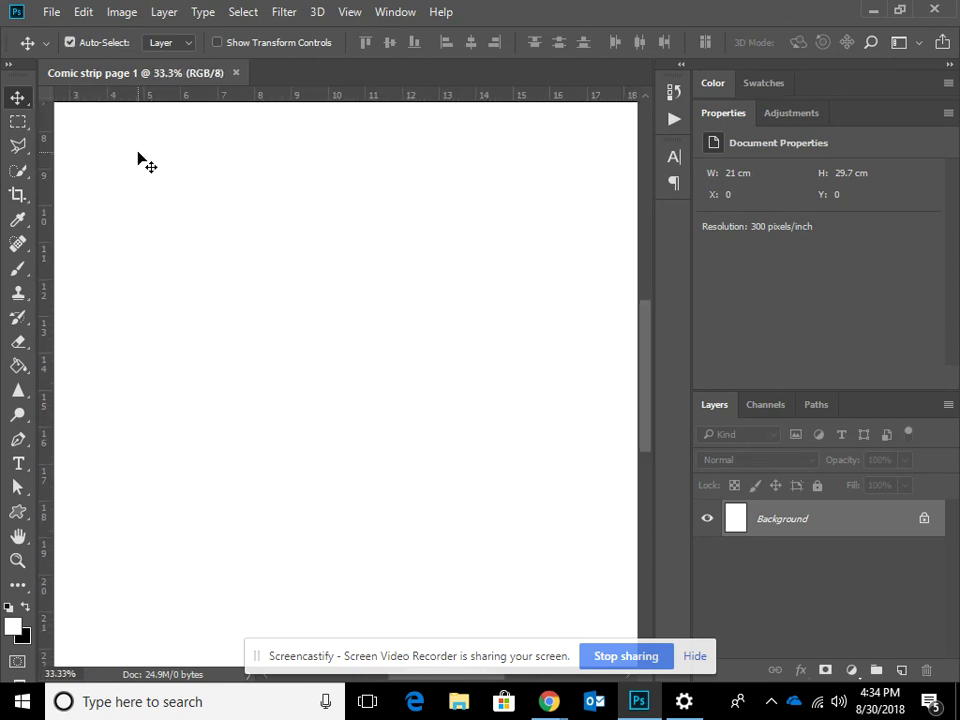
key("ctrl+minus")
key("ctrl+plus")
key("ctrl+plus")
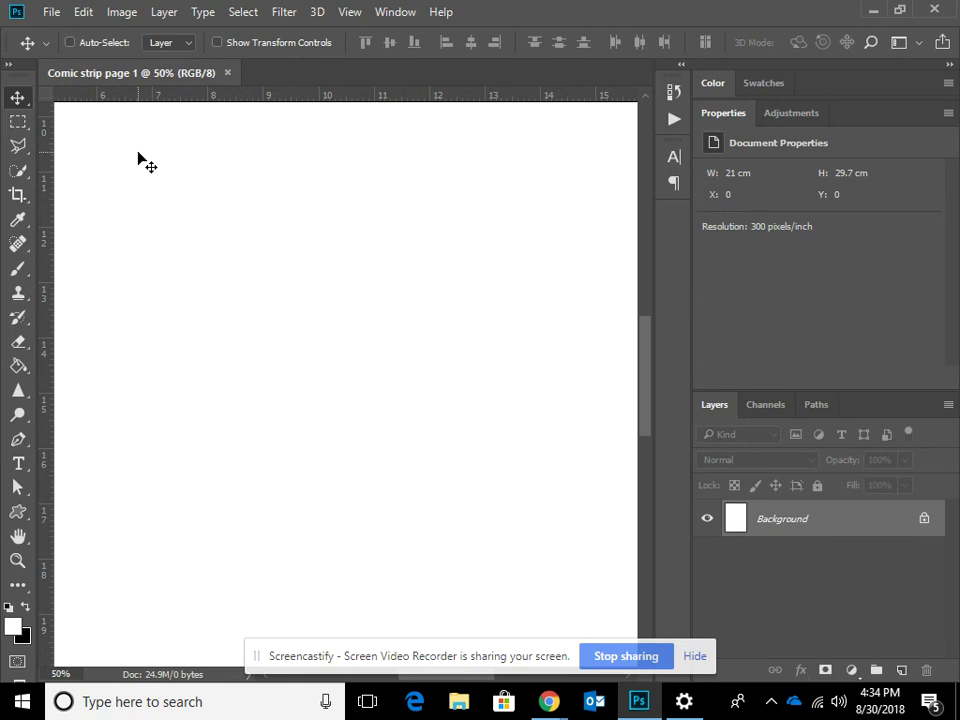
key("ctrl+plus")
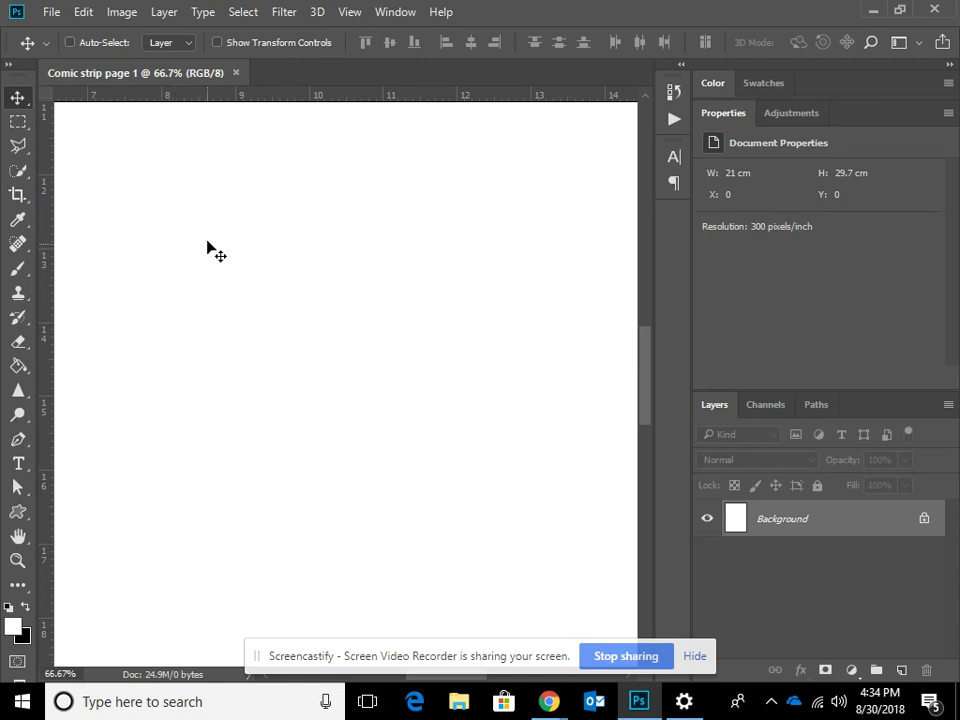
- Place a horizontal guide 1 cm below the page's top edge and a vertical guide 1 cm in from its left edge
left_click_drag(178, 208, 261, 306)
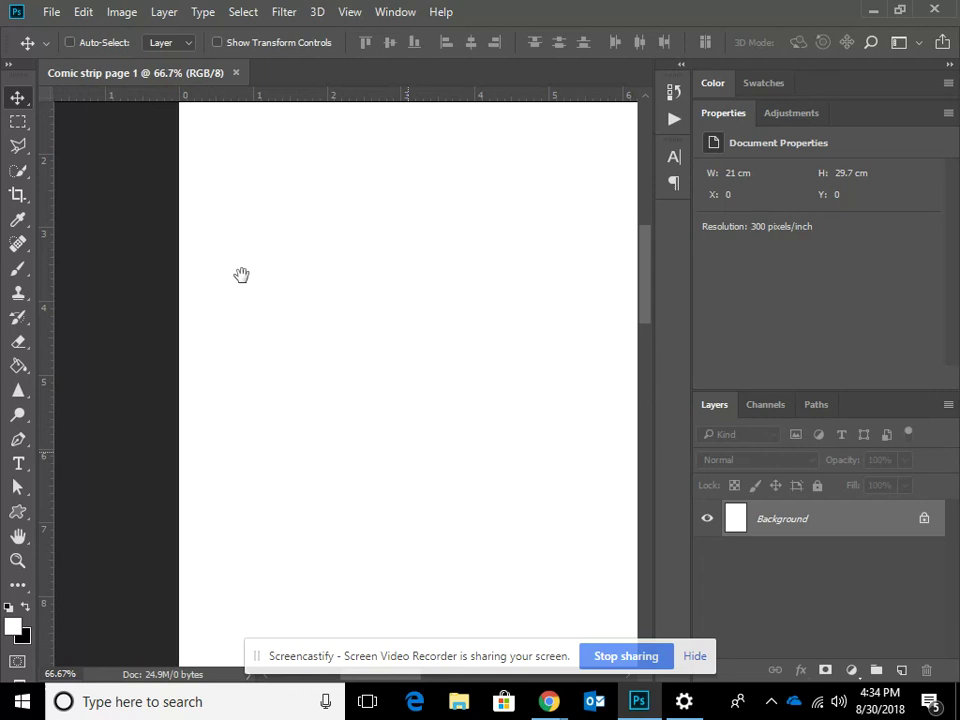
left_click_drag(230, 264, 264, 272)
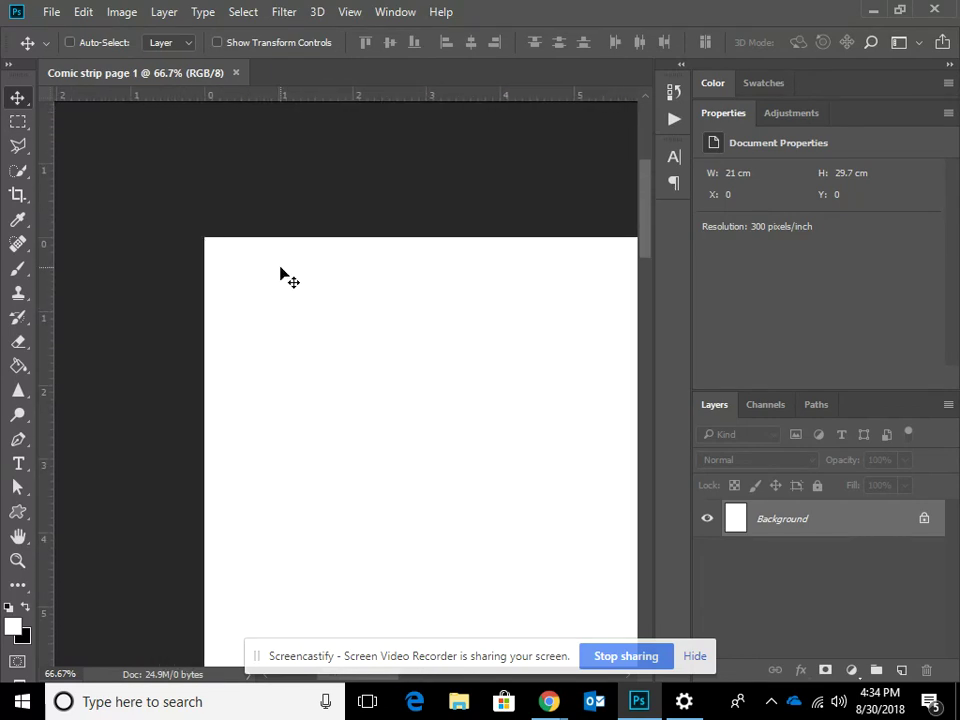
key("ctrl+plus")
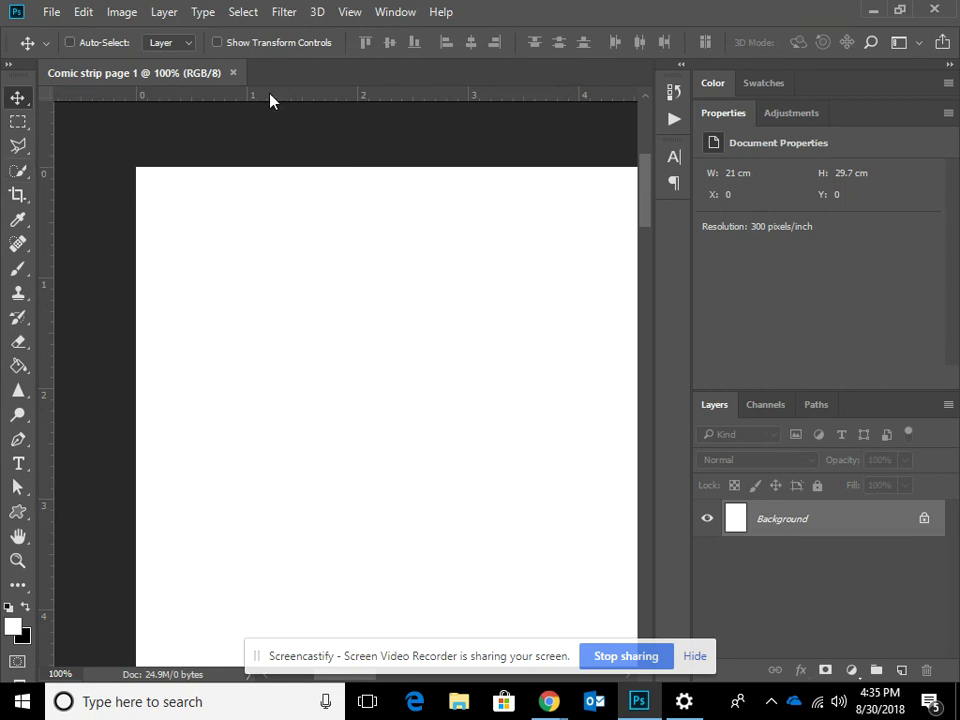
left_click(350, 12)
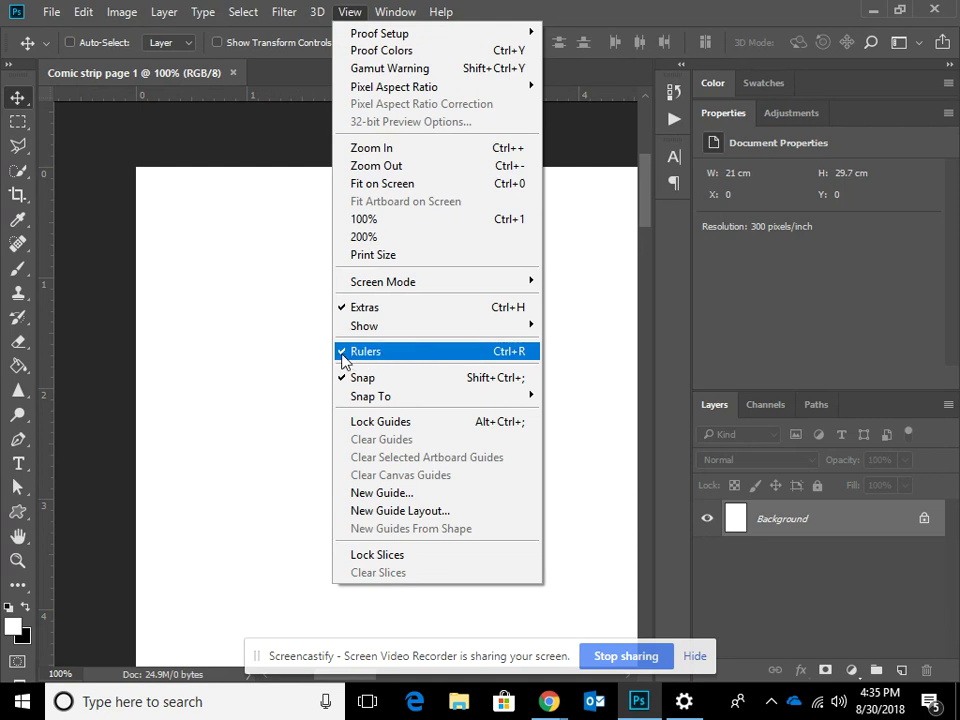
left_click(293, 100)
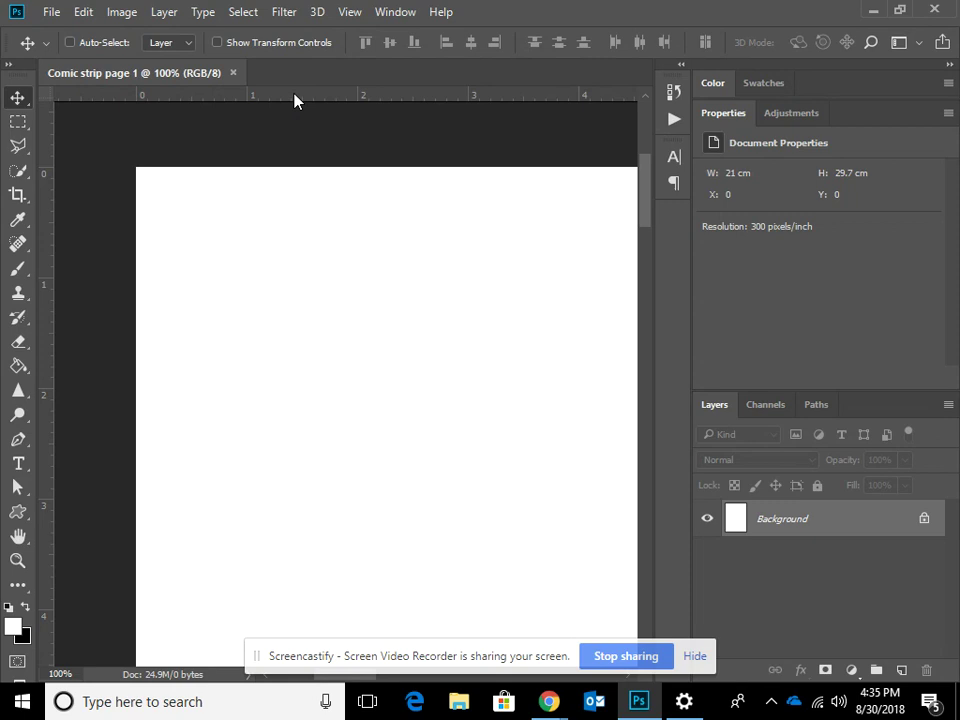
left_click_drag(293, 97, 293, 277)
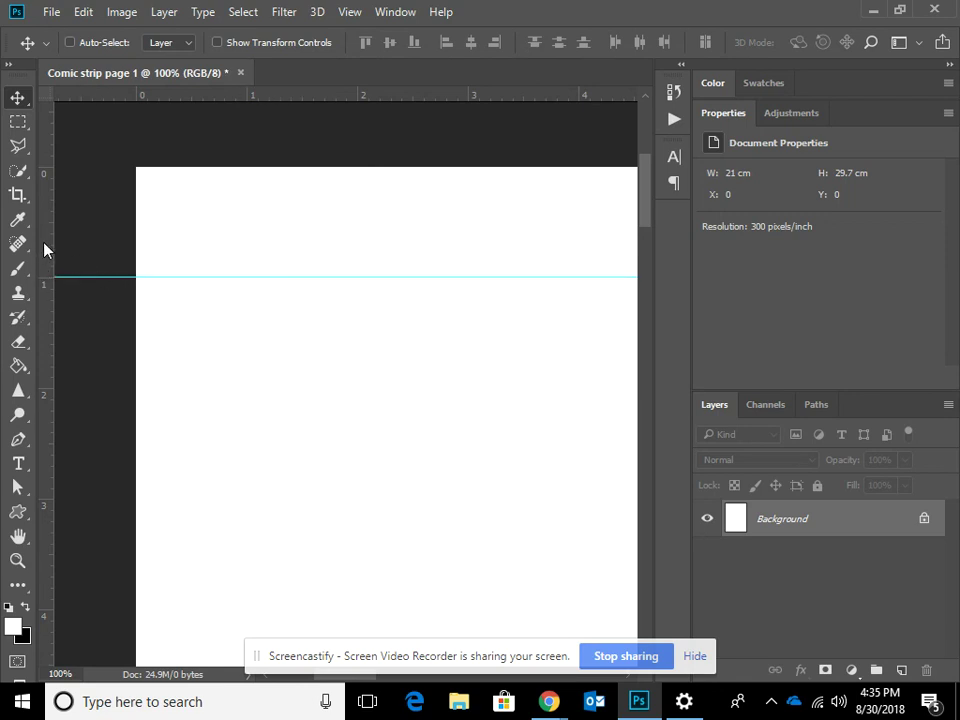
left_click_drag(45, 249, 247, 249)
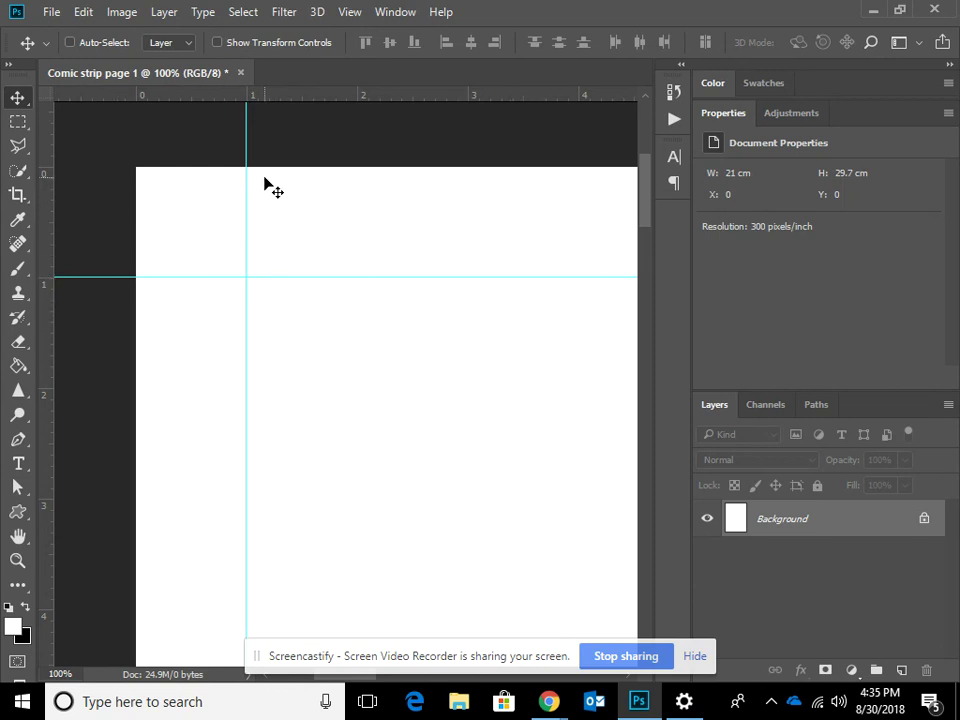
- Place a vertical guide 1 cm in from the page's right edge and a horizontal guide 1 cm above its bottom edge
left_click_drag(592, 437, 336, 206)
left_click_drag(384, 422, 337, 329)
left_click_drag(460, 547, 401, 400)
left_click_drag(455, 485, 432, 461)
left_click_drag(392, 401, 200, 130)
left_click_drag(600, 600, 349, 450)
left_click_drag(372, 357, 388, 434)
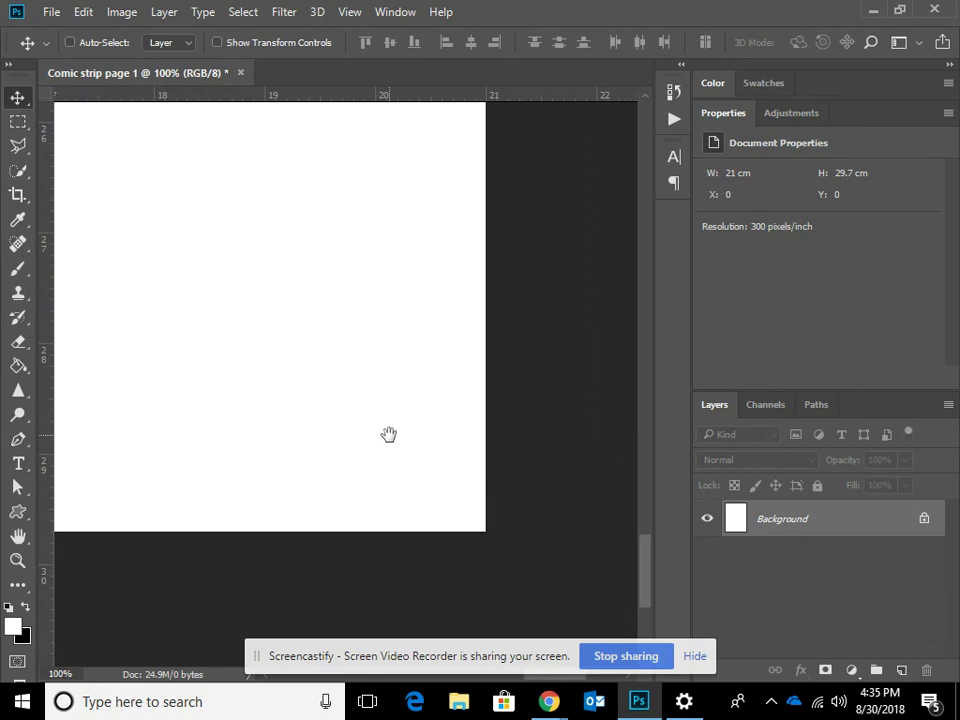
left_click_drag(45, 318, 375, 275)
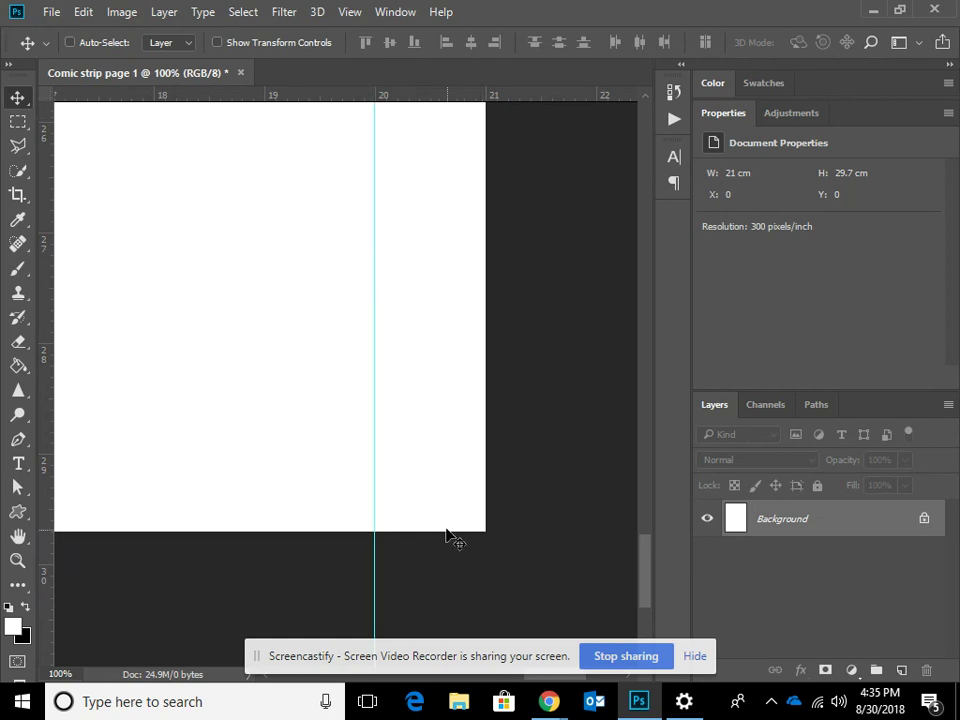
left_click_drag(431, 96, 418, 421)
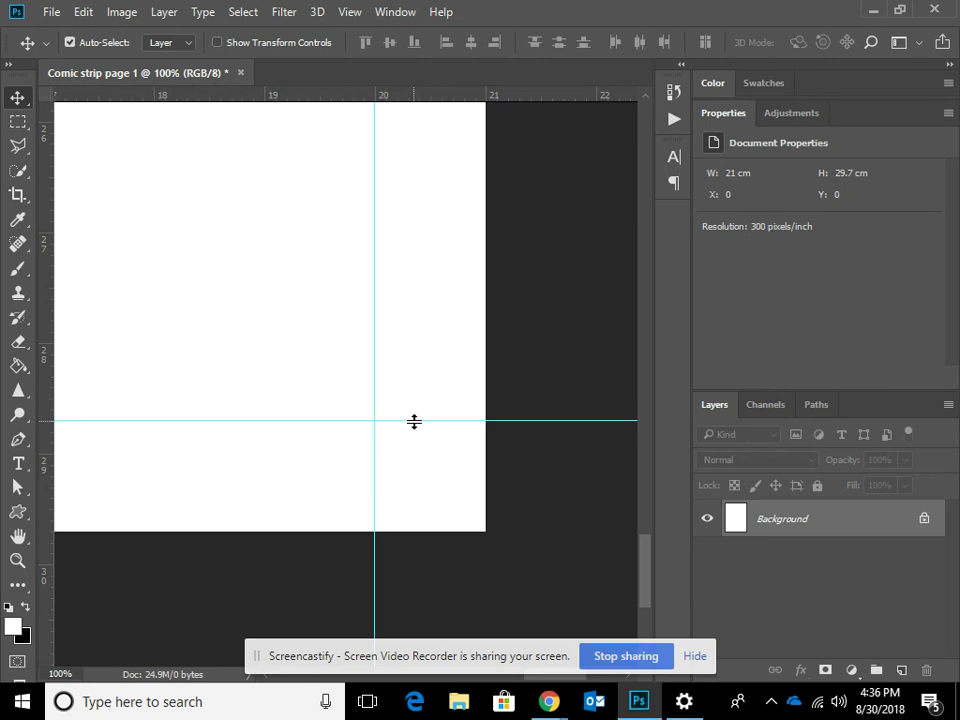
- Start placing a linked file and browse to the network locations under This PC
key("ctrl+0")
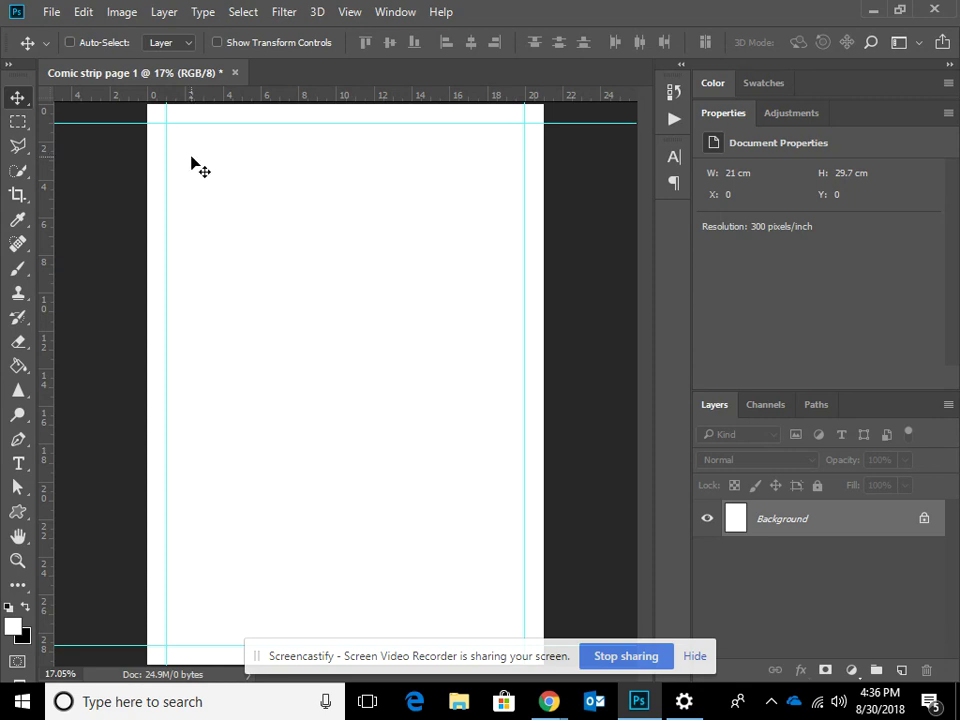
left_click(49, 13)
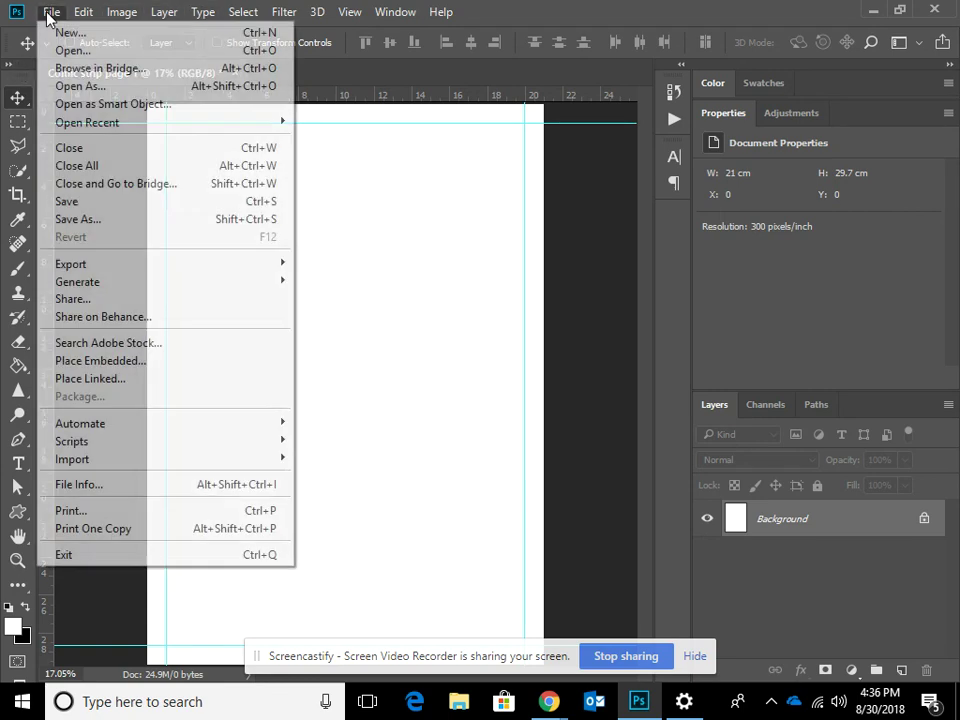
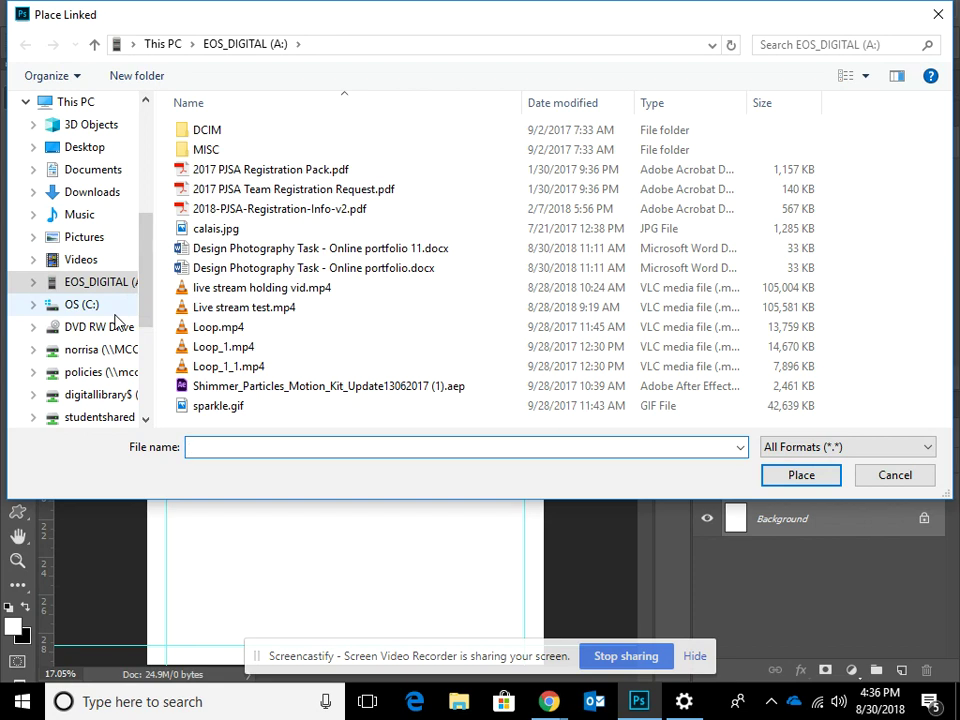
scroll(112, 330, "up", 1)
scroll(110, 345, "down", 2)
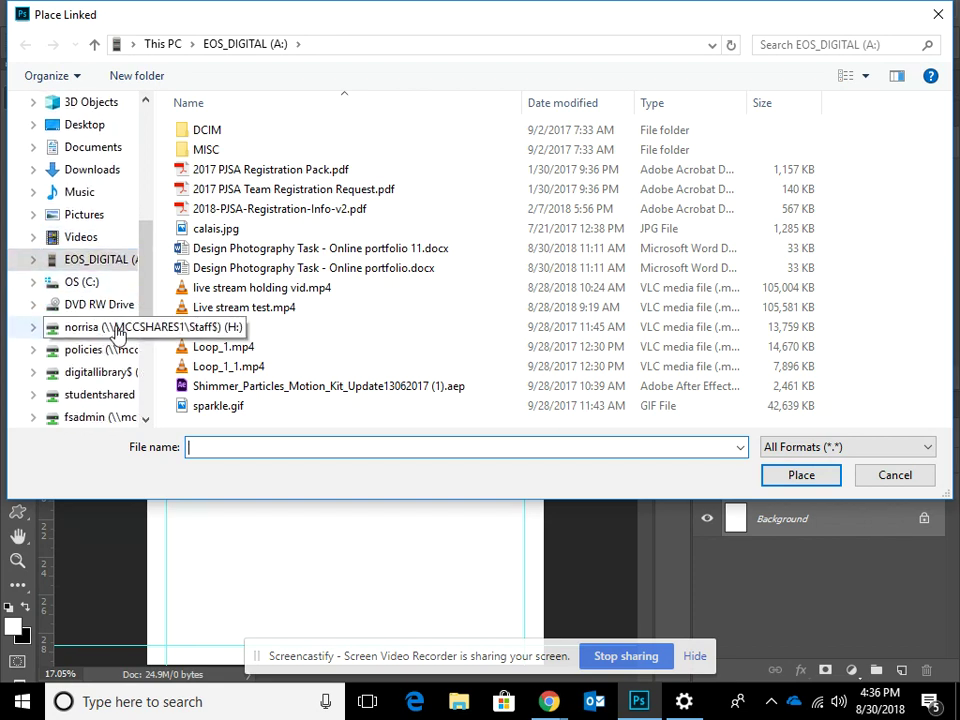
scroll(105, 240, "up", 1)
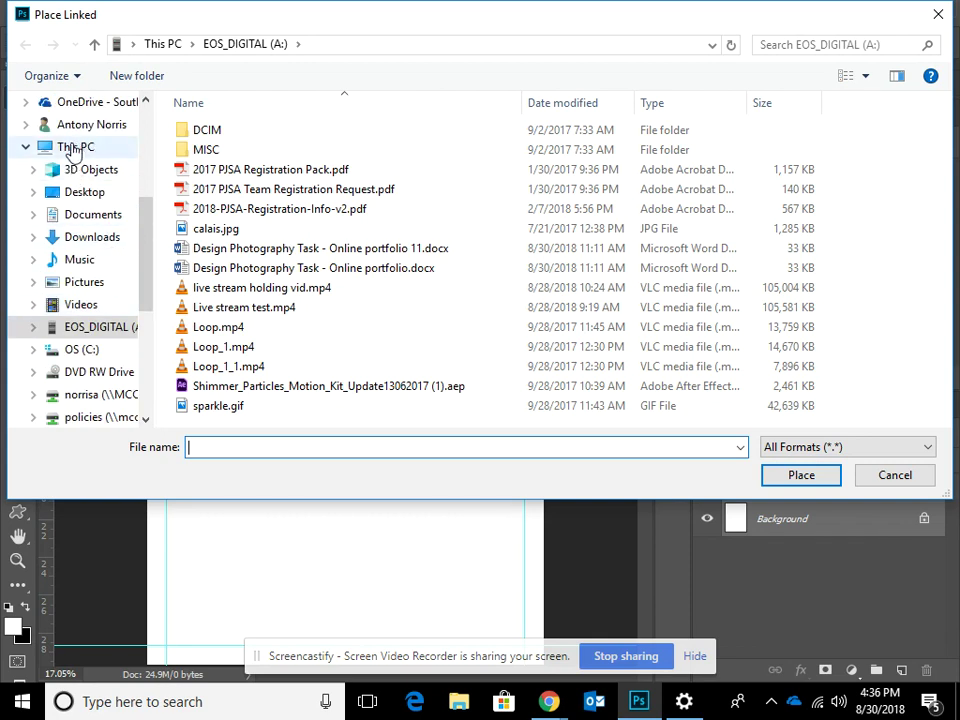
scroll(80, 140, "up", 1)
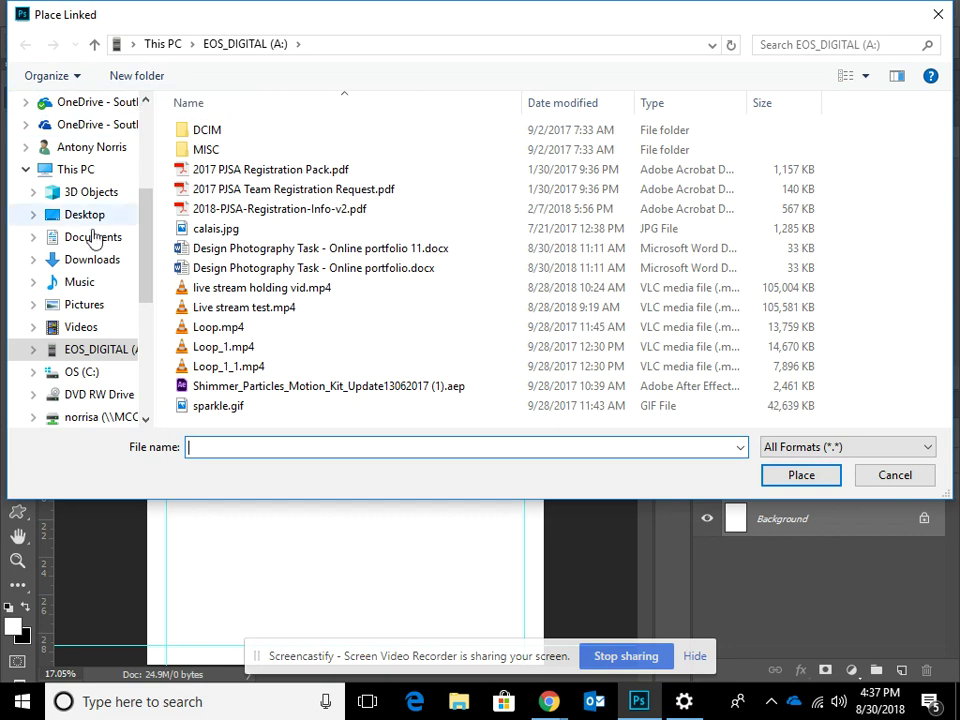
scroll(98, 390, "down", 1)
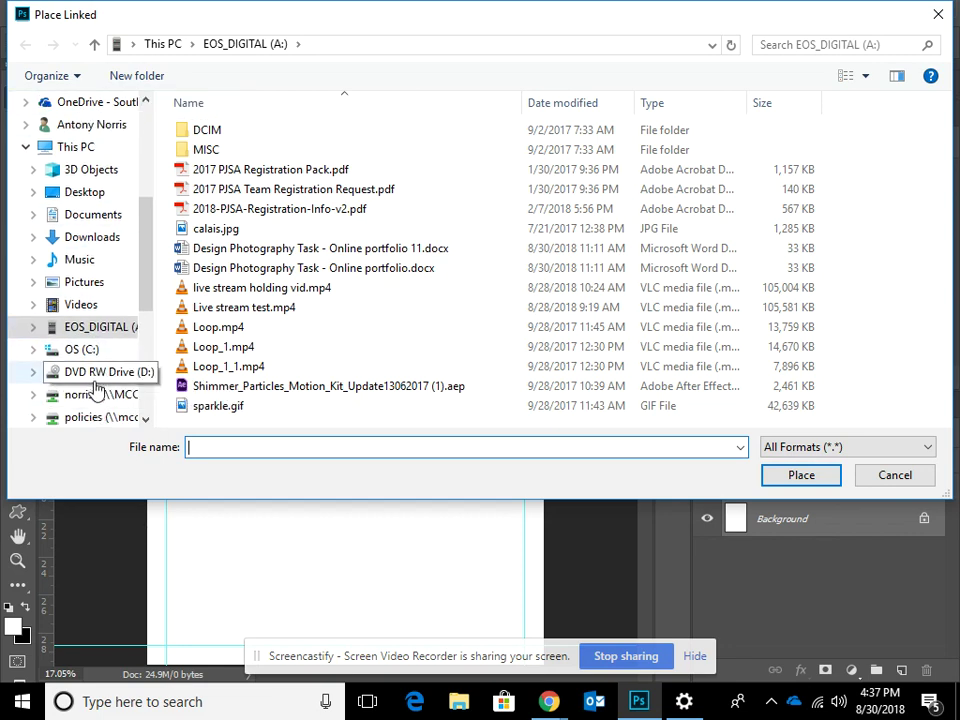
left_click(81, 152)
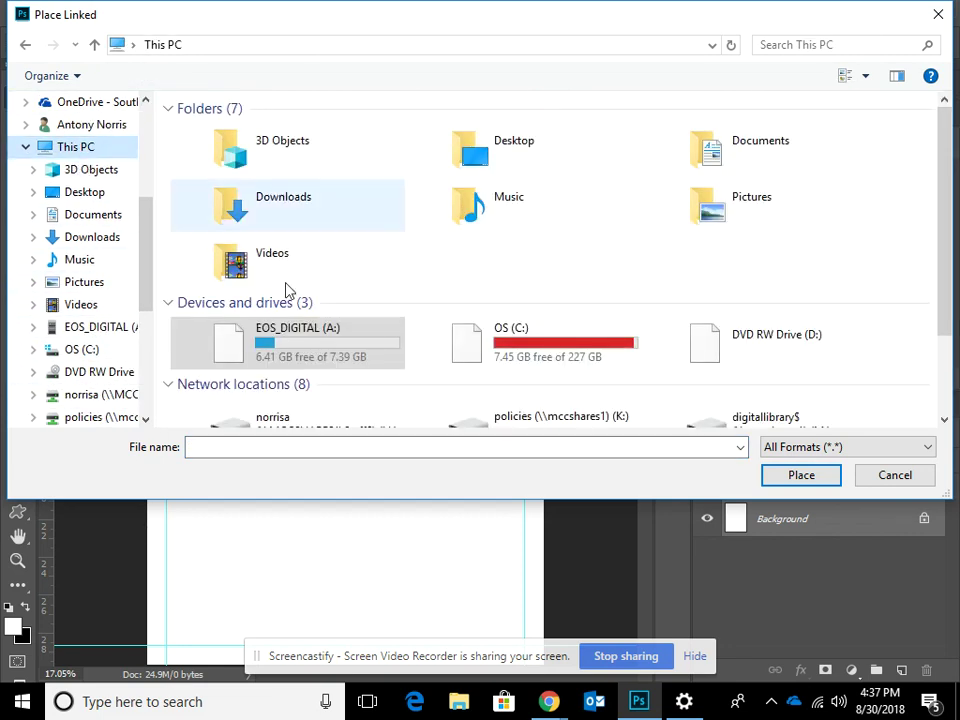
scroll(484, 307, "down", 2)
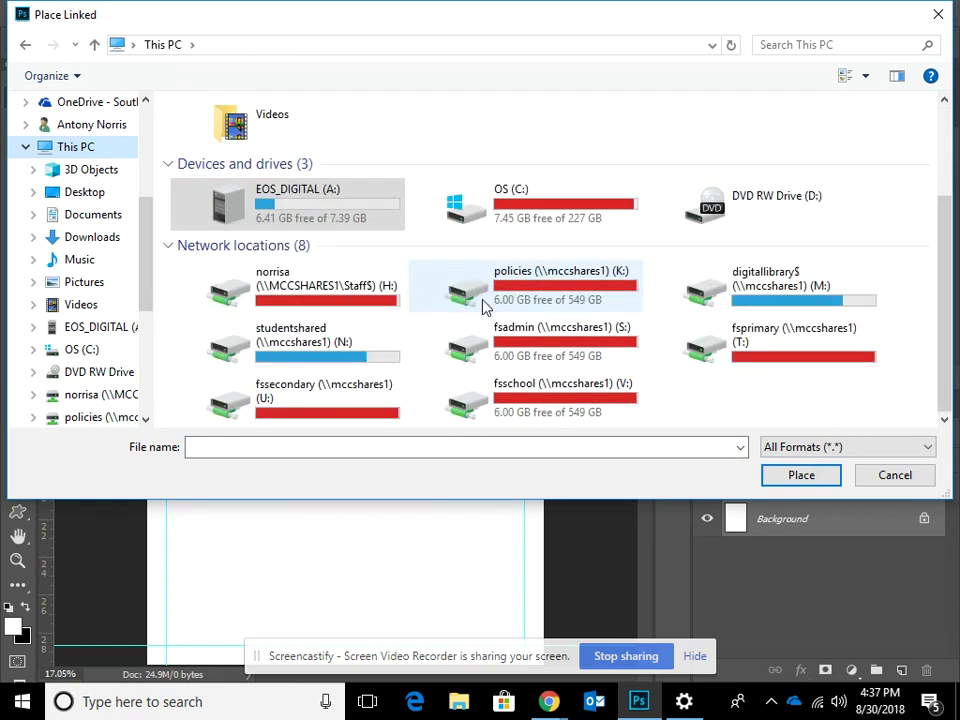
left_click(388, 292)
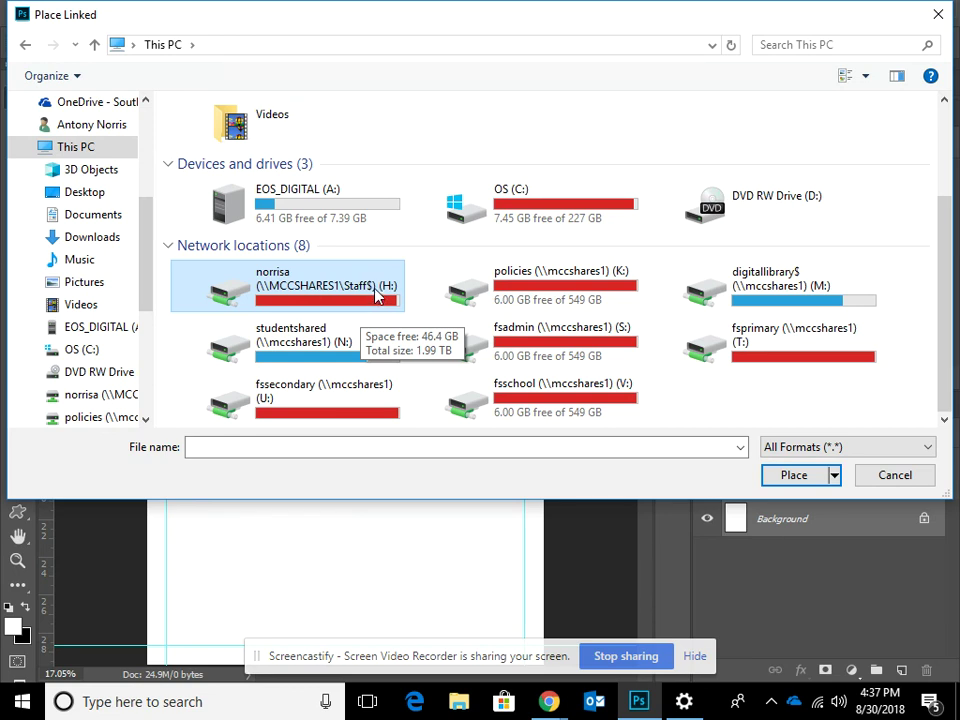
- Look through the folders on the studentshared (N:) network drive for the comic photos
double_click(347, 340)
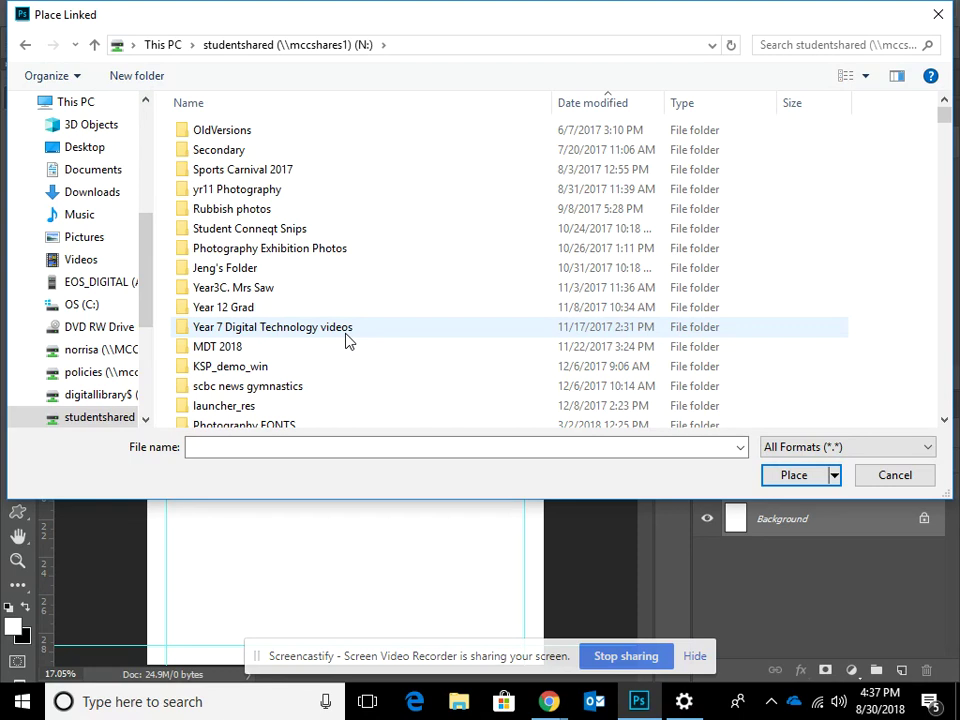
scroll(279, 315, "down", 4)
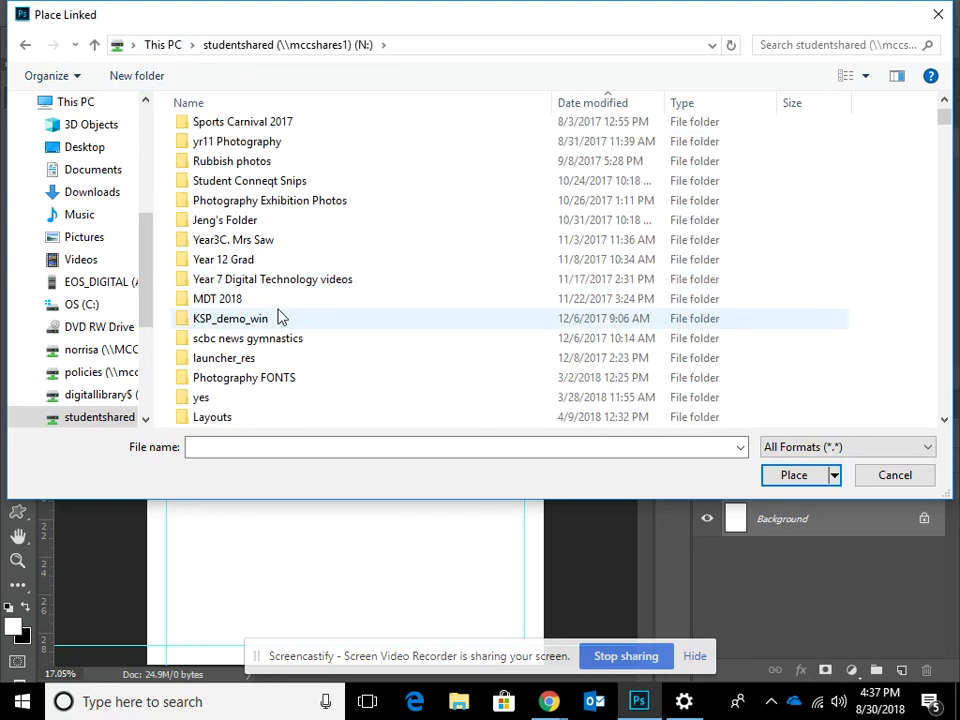
scroll(279, 315, "down", 1)
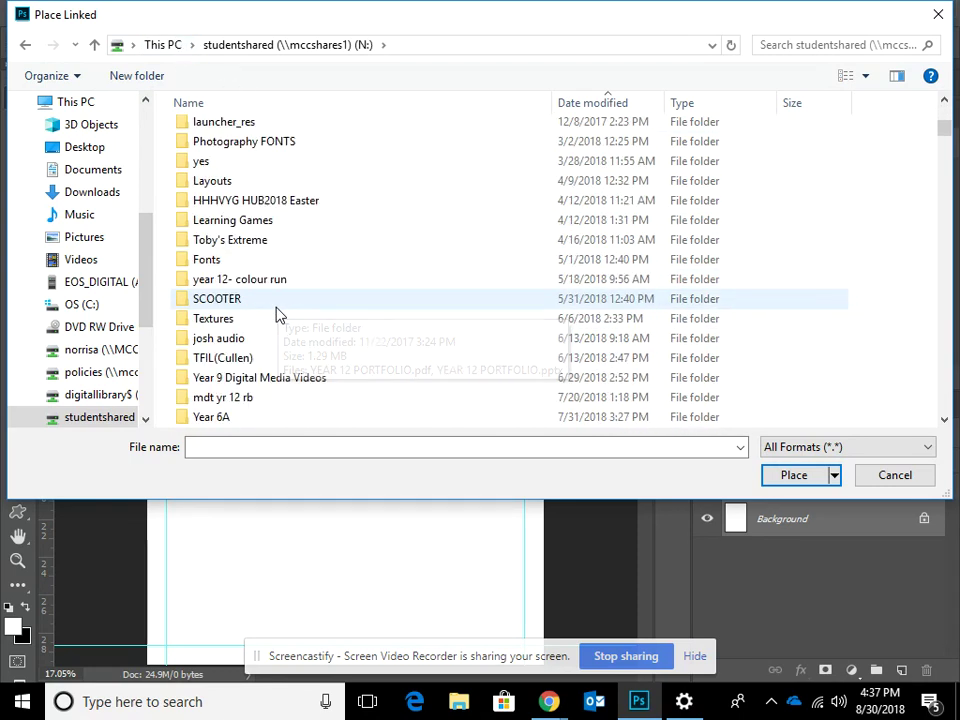
scroll(274, 313, "up", 4)
- Go back to This PC and open the student's photos folder on the digitallibrary$ (M:) network drive
left_click(174, 47)
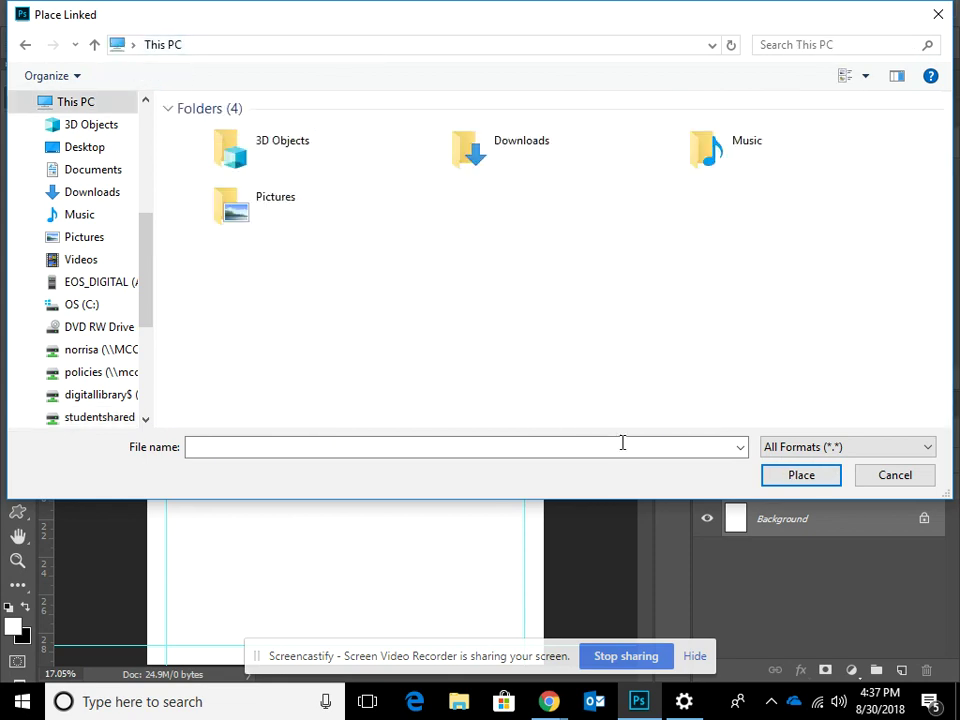
scroll(199, 400, "down", 3)
left_click(199, 400)
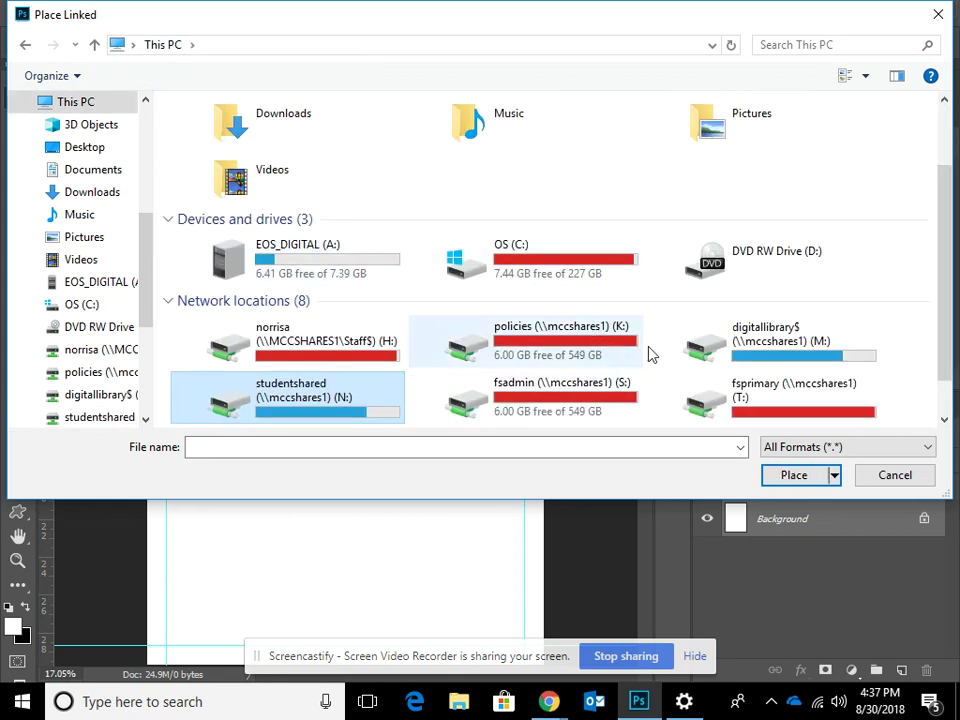
double_click(735, 339)
scroll(574, 259, "down", 1)
scroll(575, 256, "down", 6)
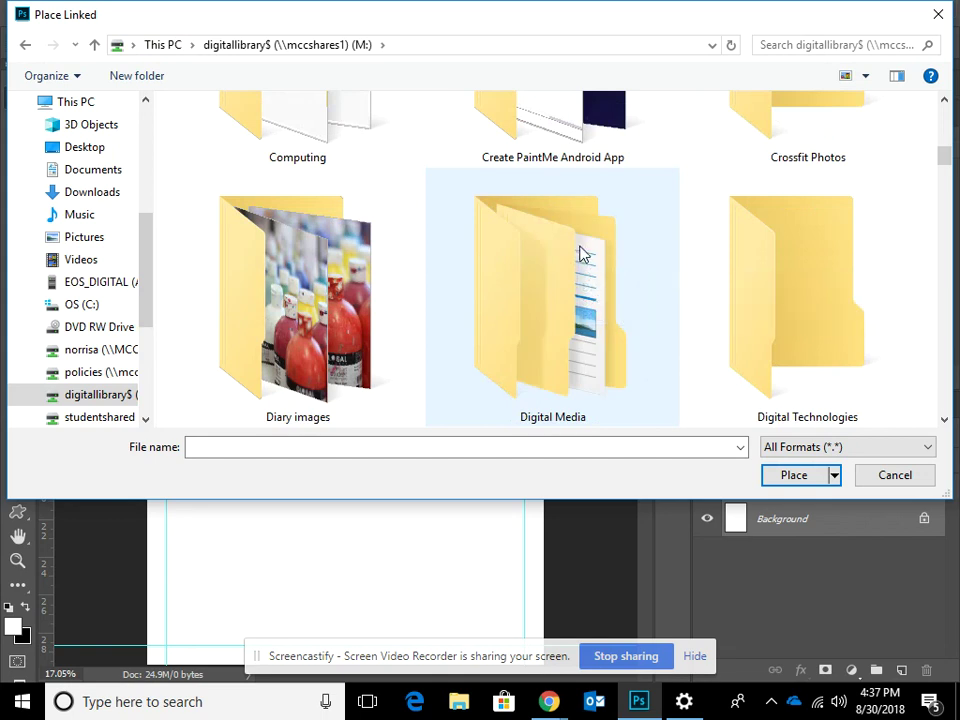
scroll(585, 252, "down", 1)
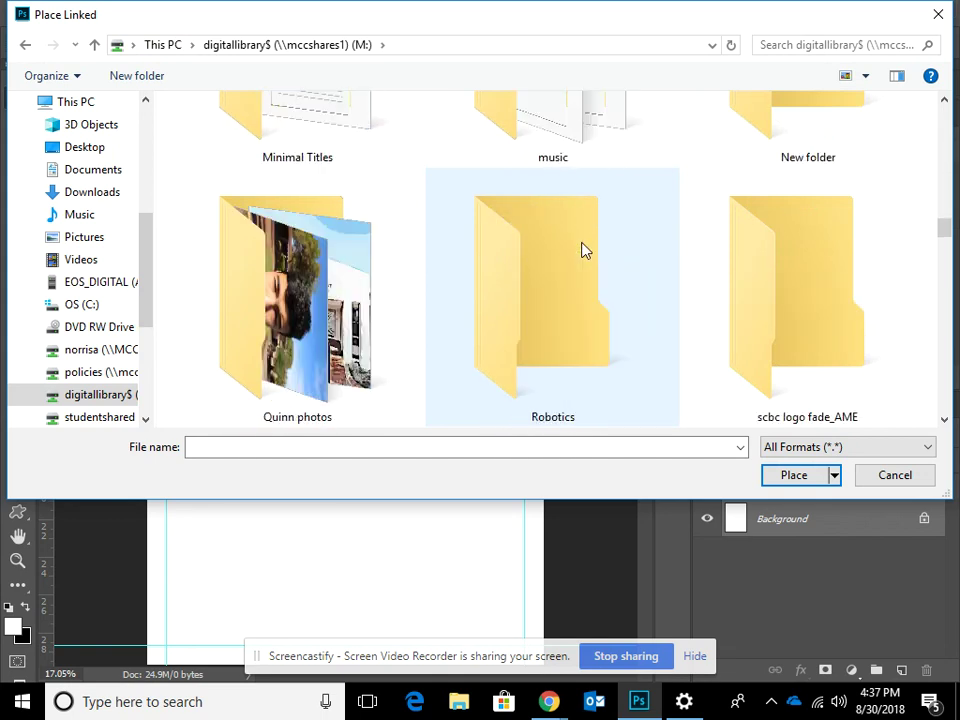
double_click(325, 270)
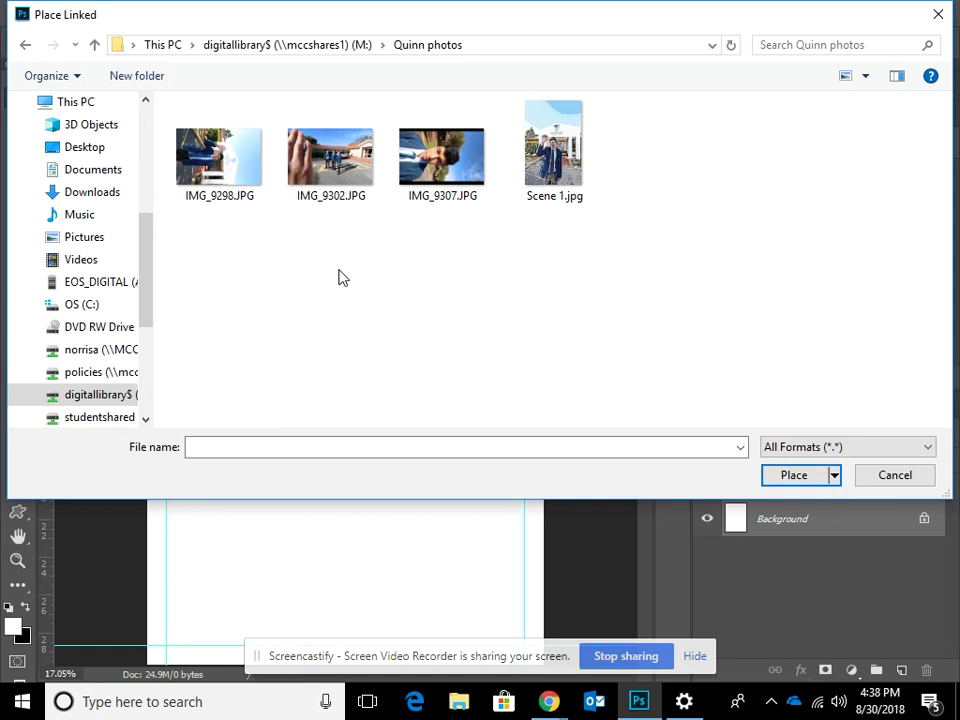
left_click(542, 205)
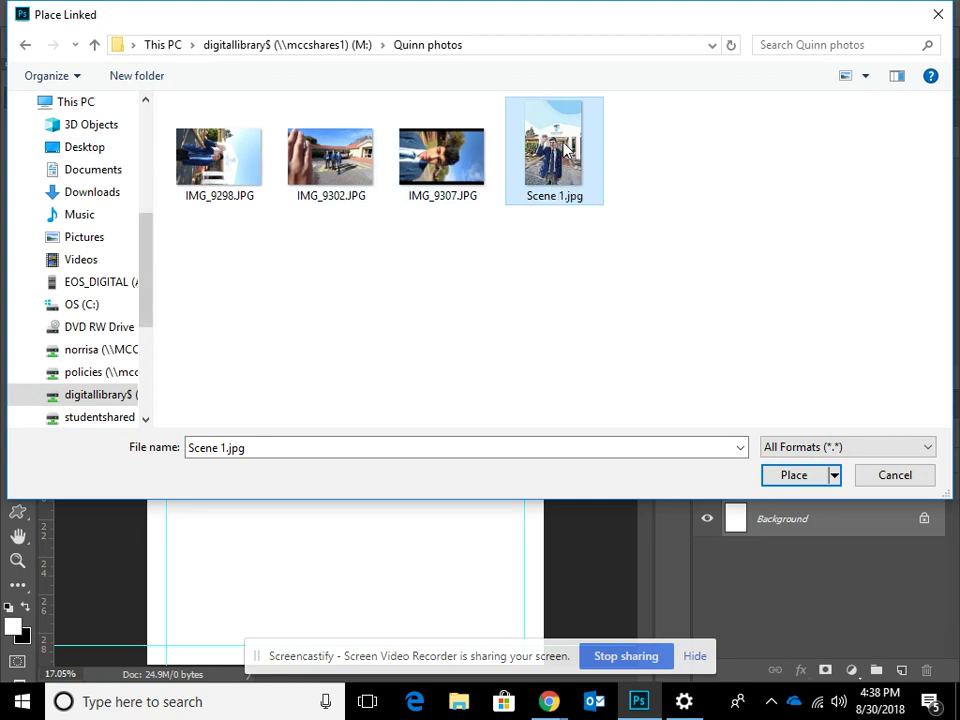
left_click(795, 476)
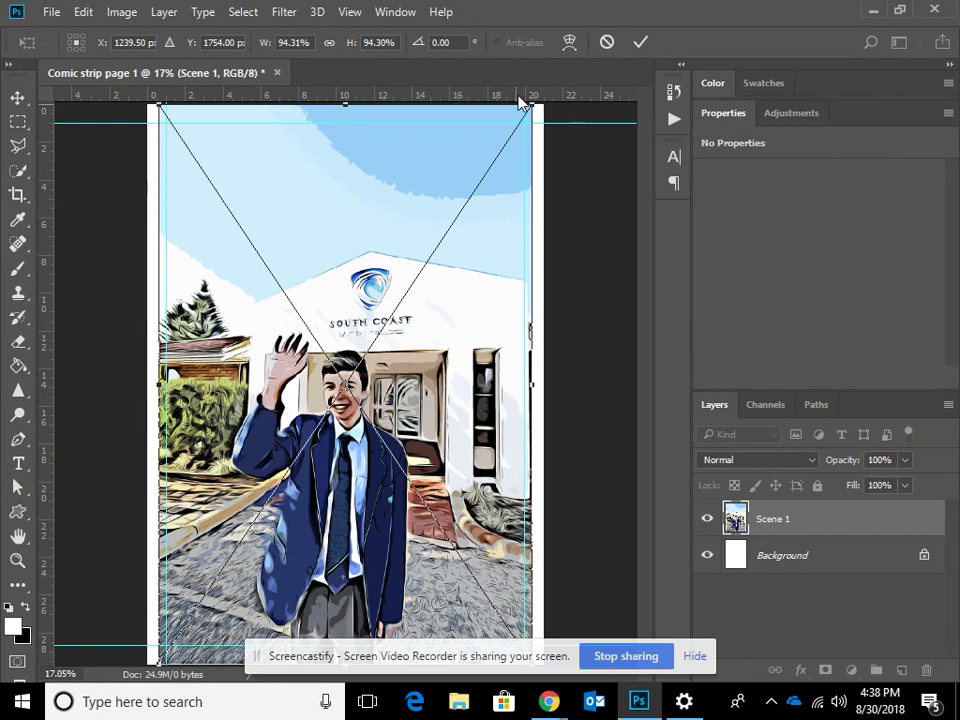
left_click_drag(530, 103, 216, 375)
left_click_drag(192, 470, 294, 280)
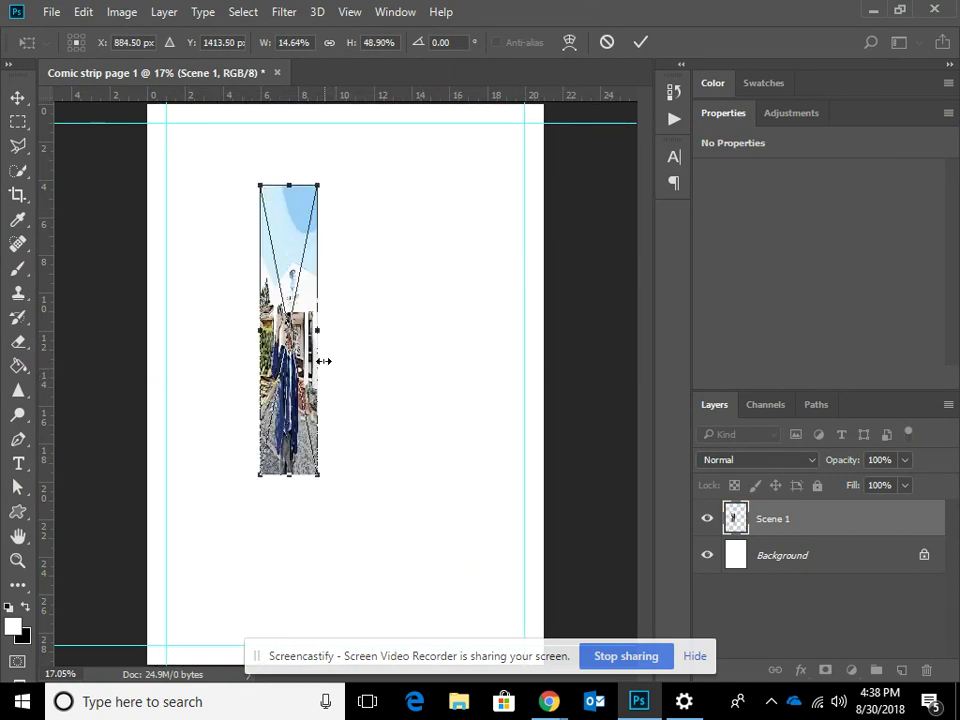
left_click_drag(318, 474, 439, 442)
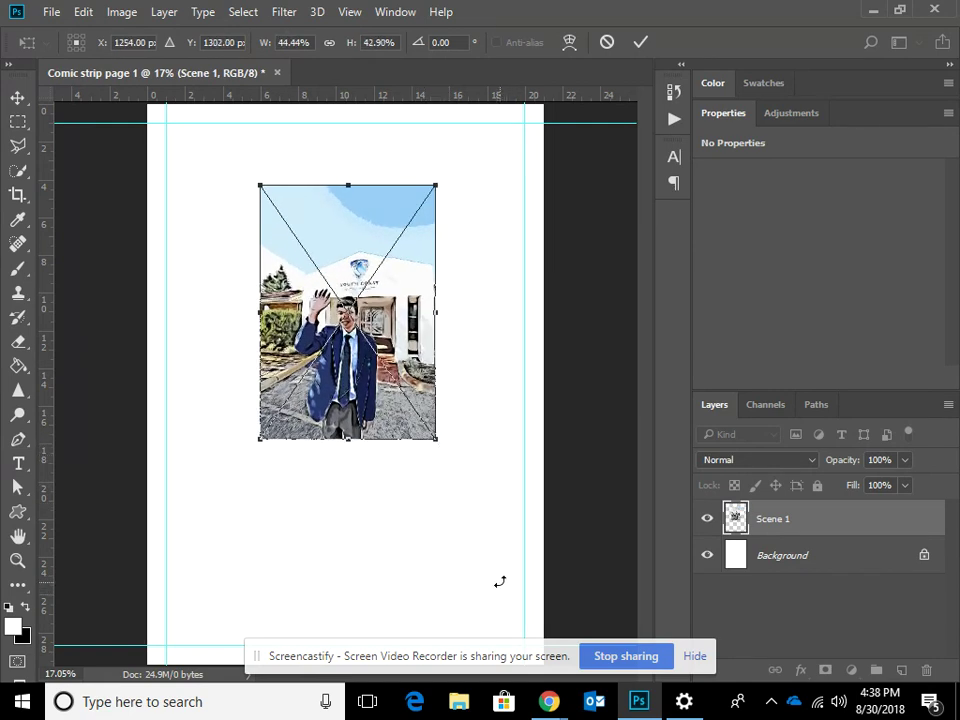
key("Escape")
- Place Scene 1.jpg on the comic page as a linked image
left_click(47, 13)
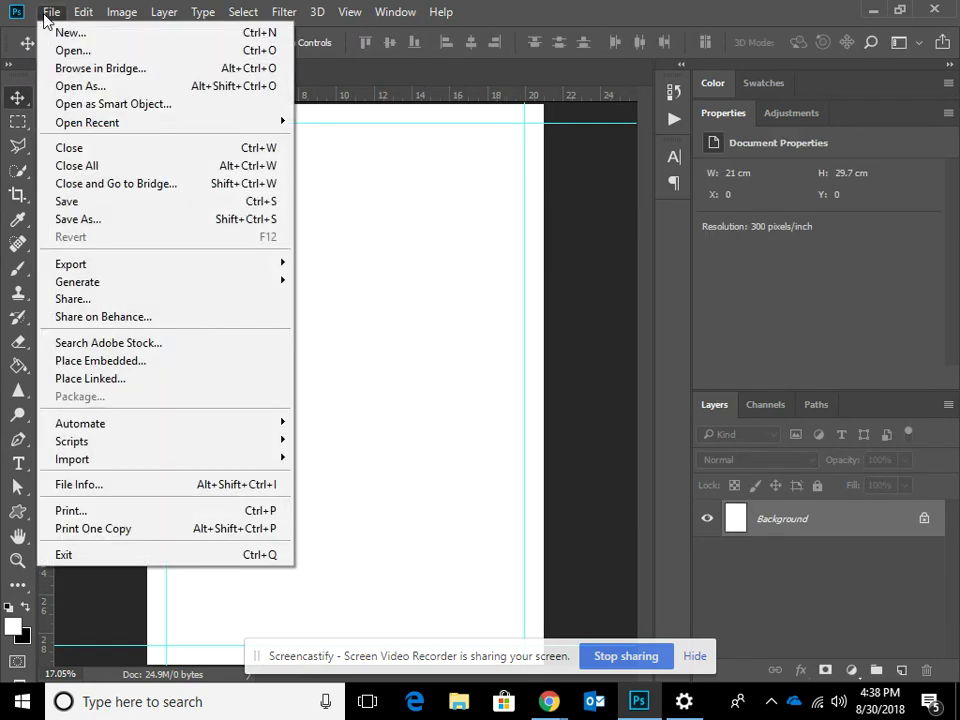
left_click(92, 380)
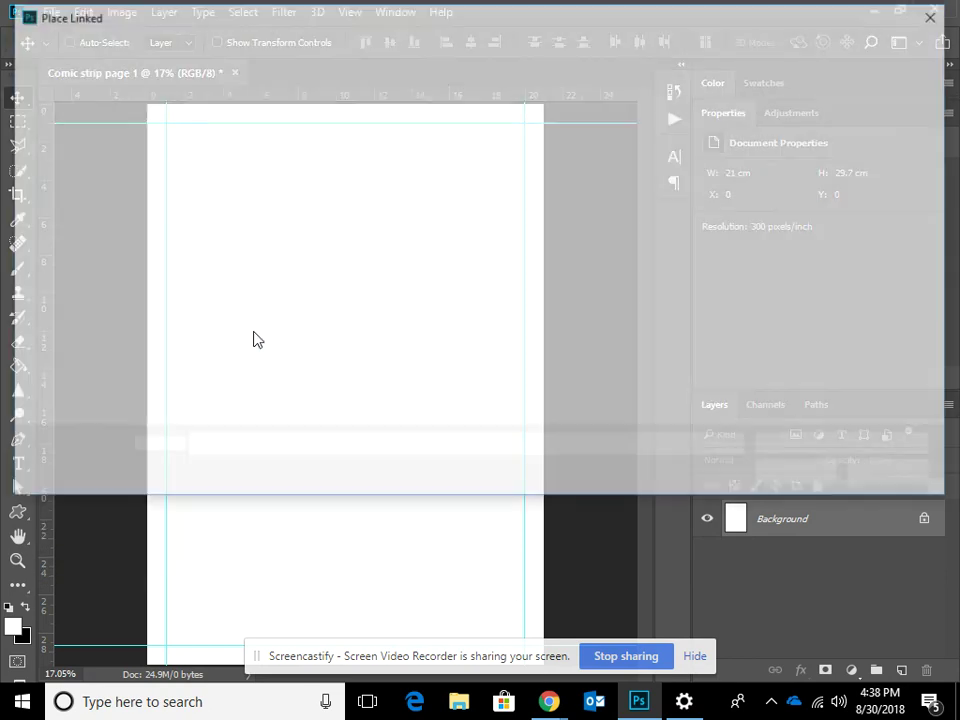
left_click(554, 150)
double_click(554, 150)
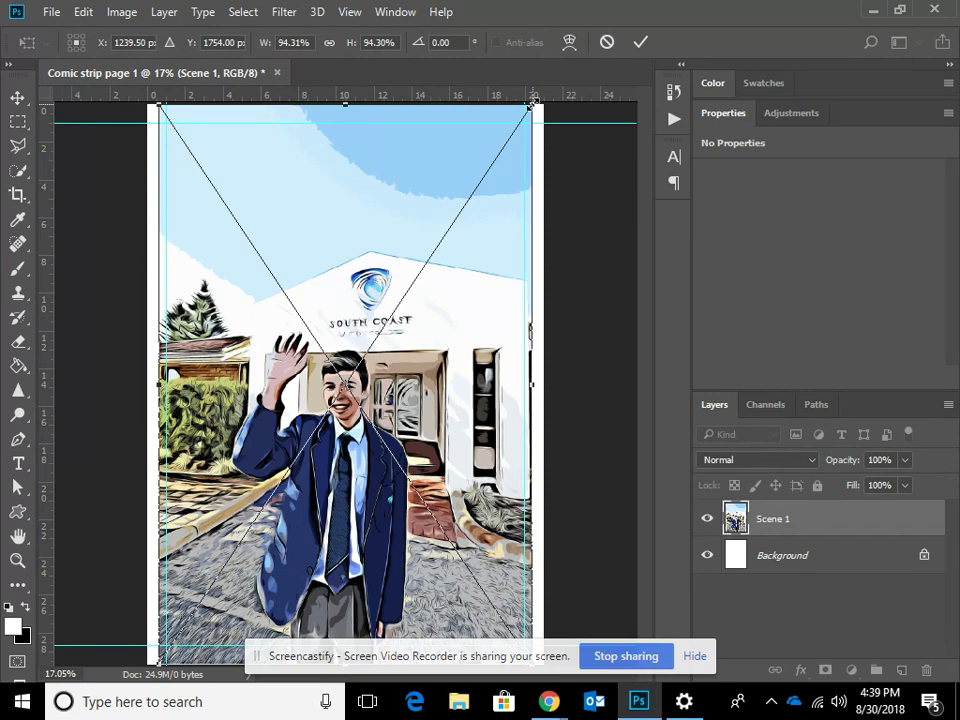
- Scale the placed Scene 1 image proportionally to about 43%, position it over the page's top-left corner and commit the placement
left_click_drag(533, 103, 382, 410)
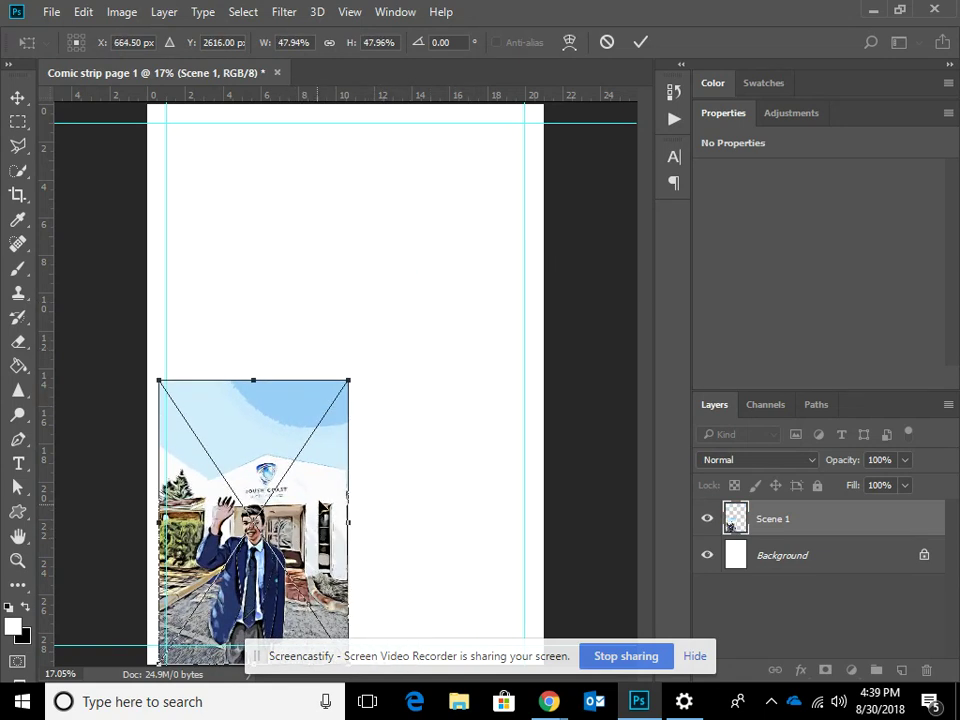
left_click_drag(351, 381, 325, 428)
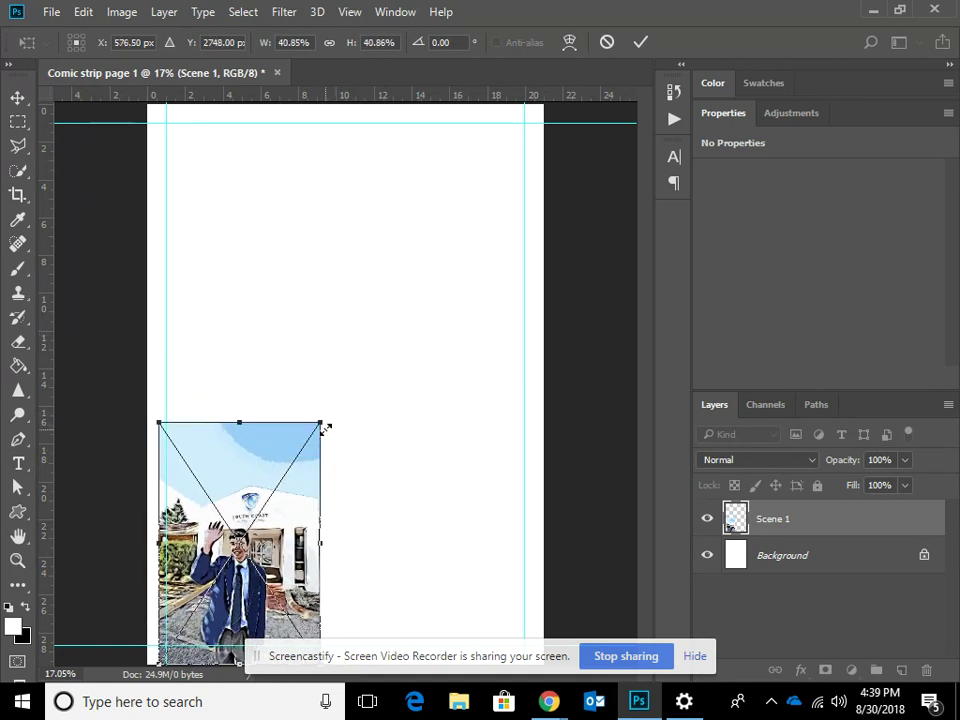
left_click_drag(325, 428, 364, 321)
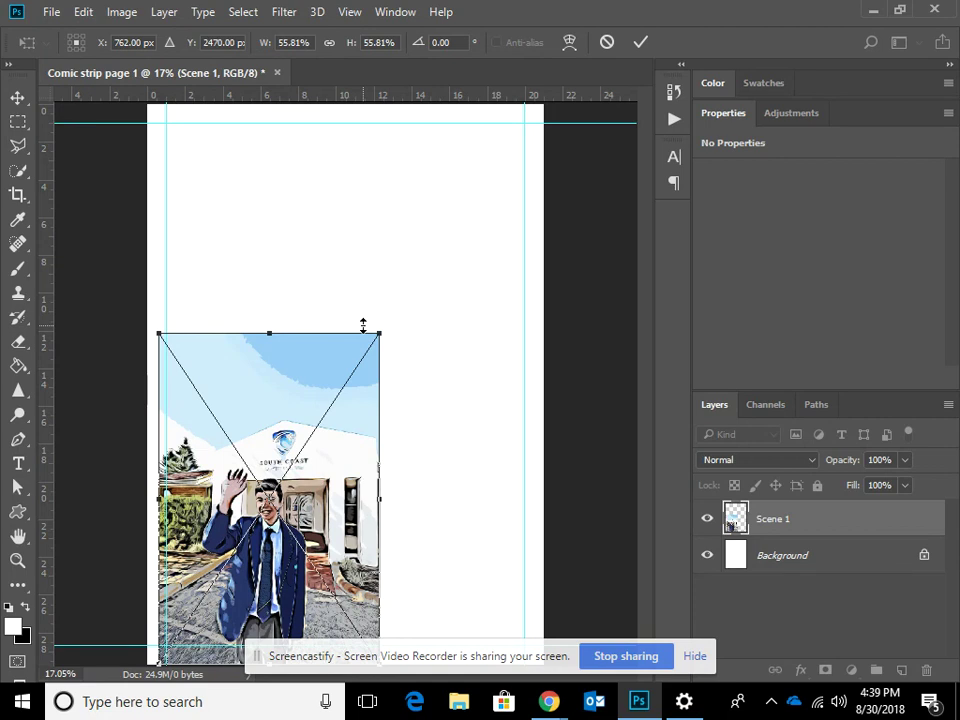
left_click_drag(340, 453, 328, 225)
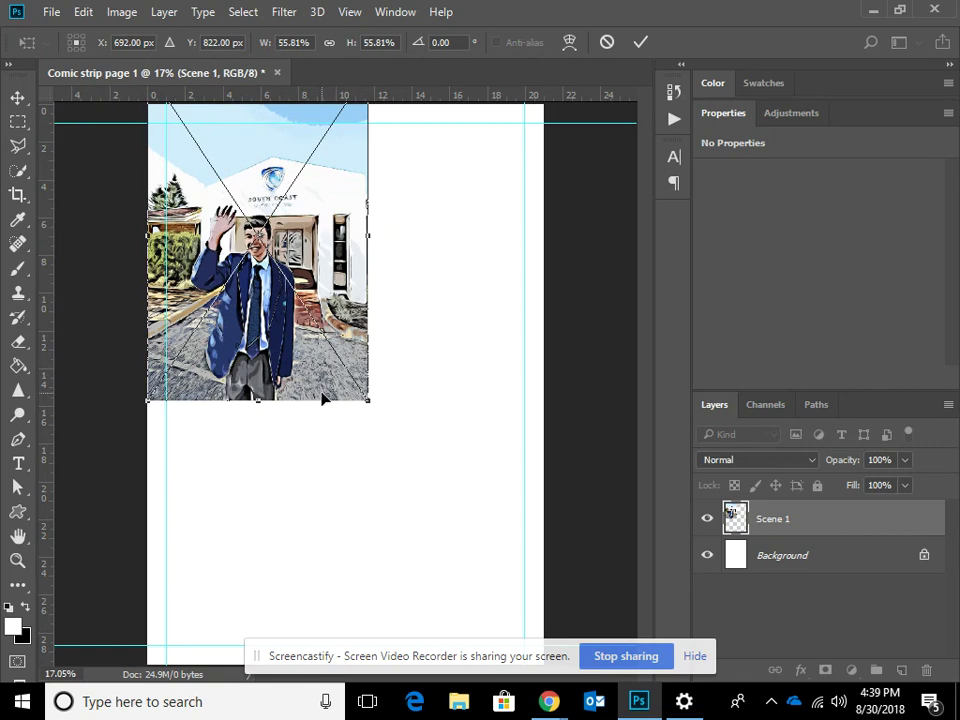
left_click_drag(368, 400, 315, 330)
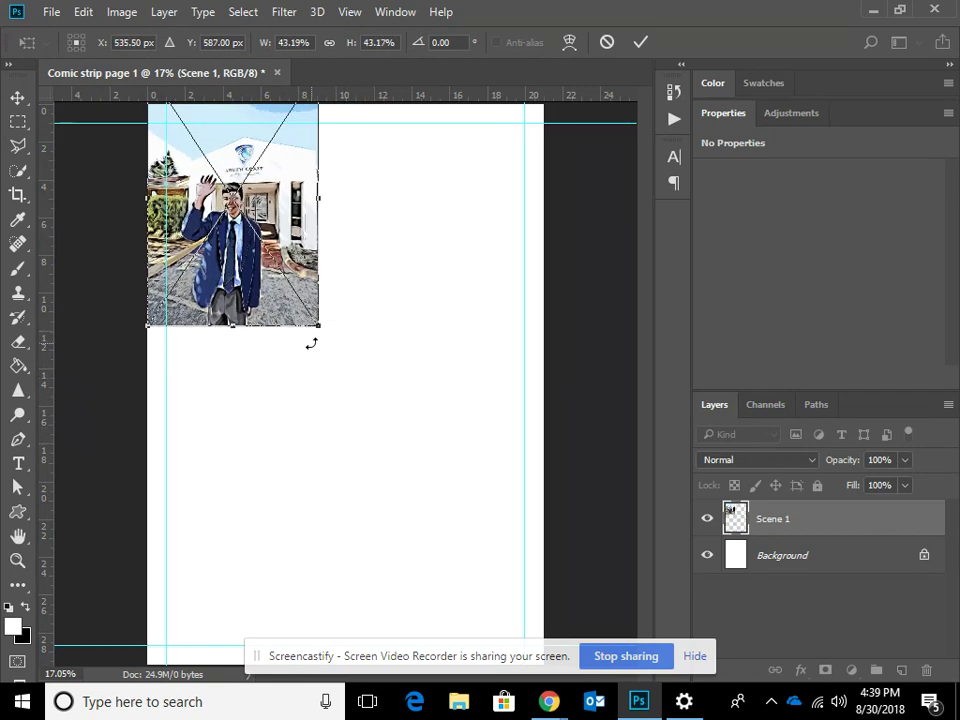
mouse_move(258, 271)
left_mouse_down()
mouse_move(278, 288)
mouse_move(258, 257)
left_mouse_up()
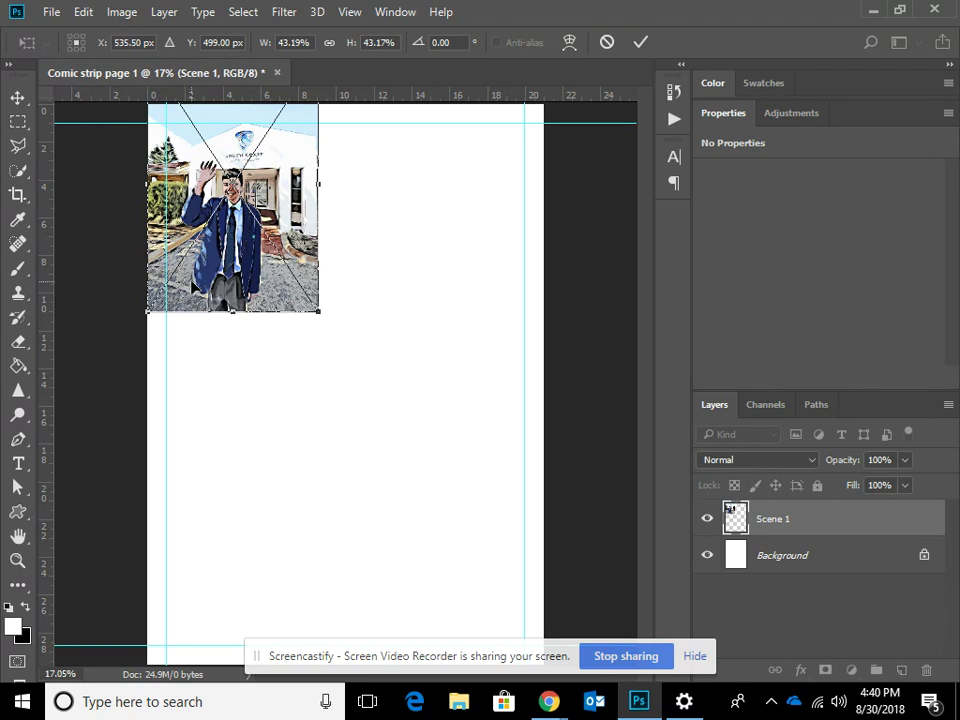
left_click(643, 45)
- Try shifting the Scene 1 image about 0.55 cm in from the page's left edge and return it flush with that edge
left_click_drag(266, 226, 271, 222)
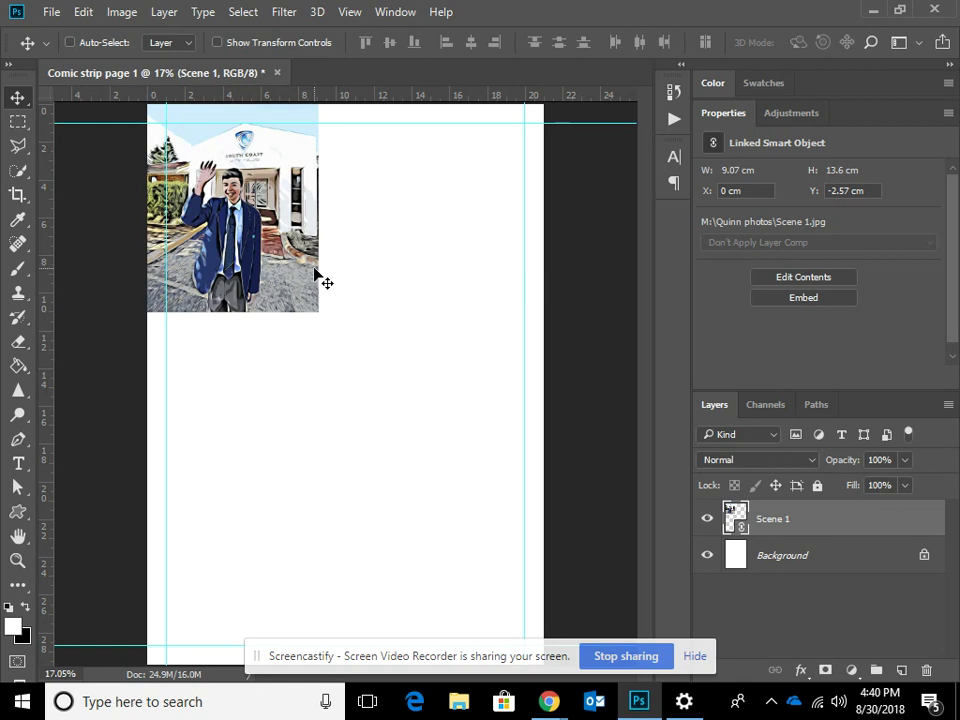
mouse_move(297, 292)
left_mouse_down()
mouse_move(308, 292)
mouse_move(300, 294)
left_mouse_up()
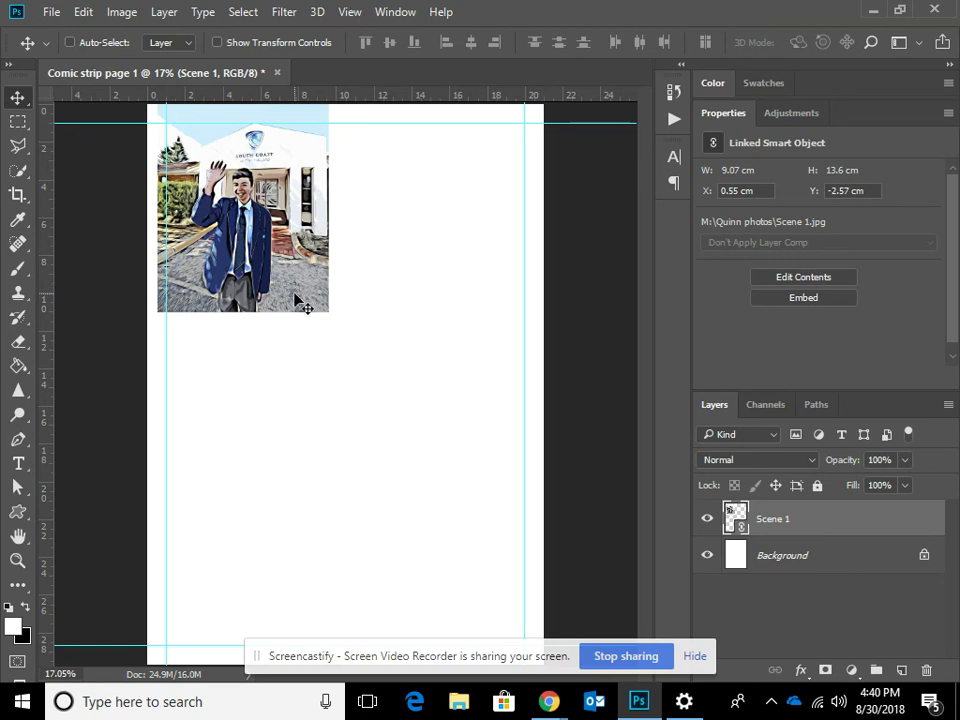
left_click_drag(295, 274, 297, 279)
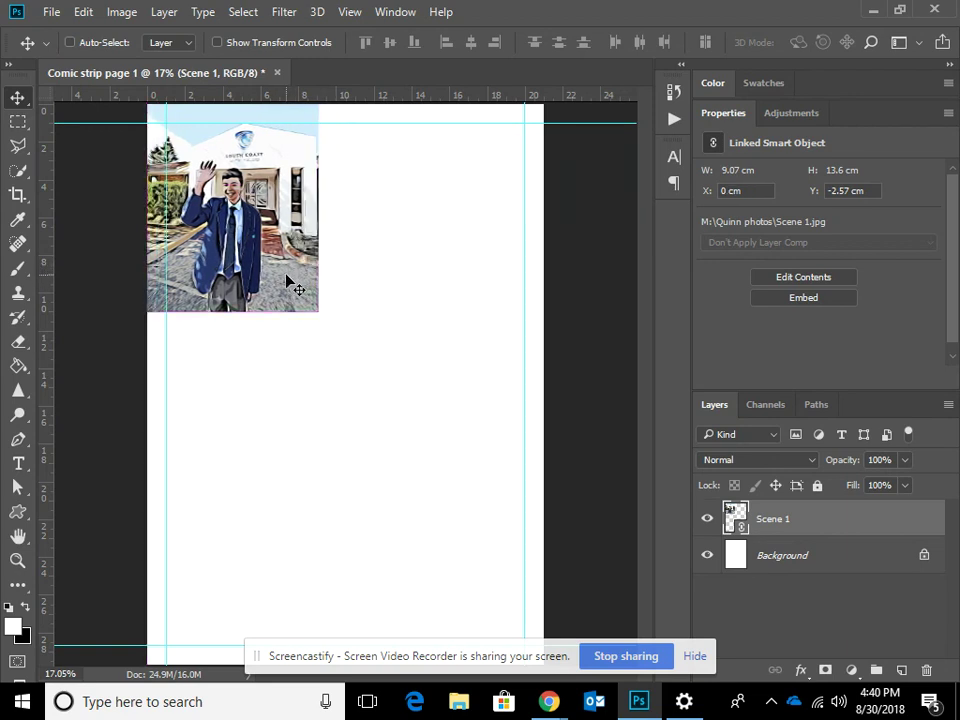
left_click_drag(250, 152, 250, 152)
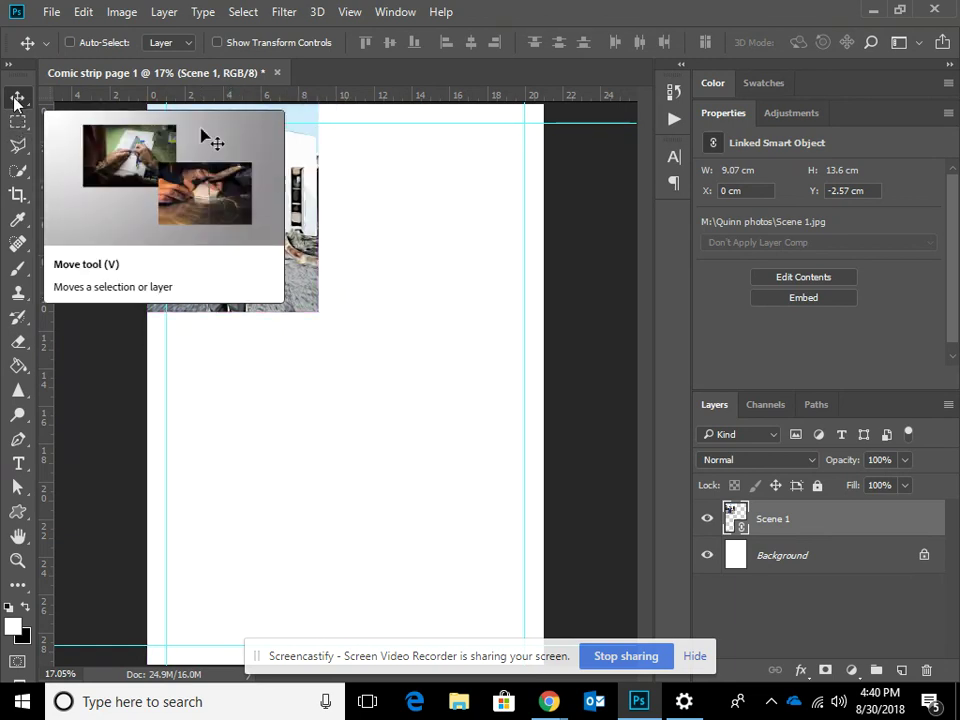
left_click(17, 122)
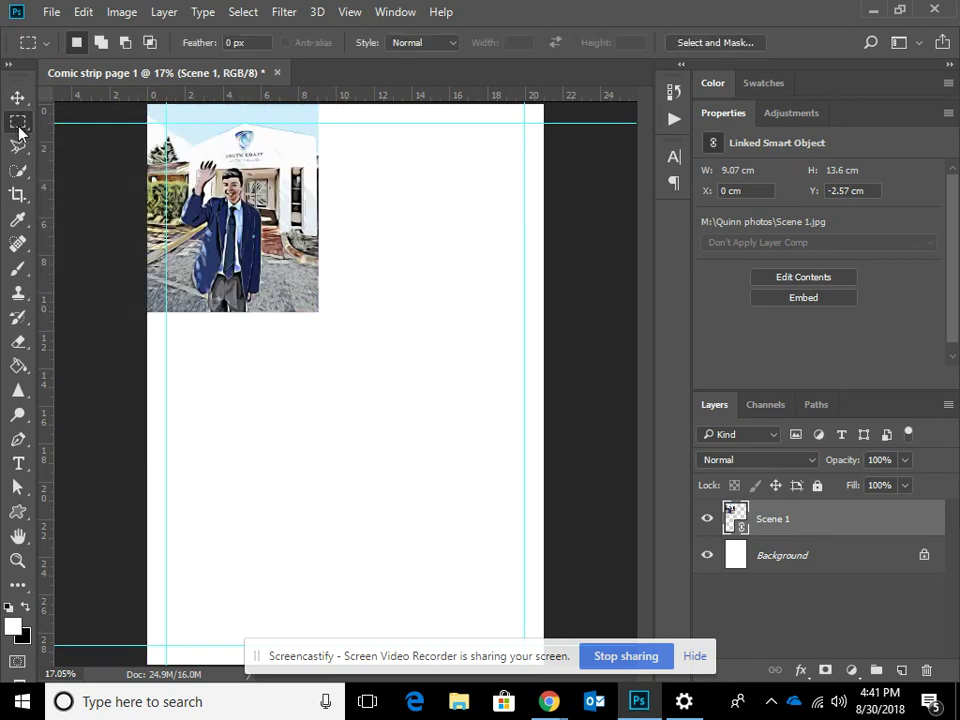
left_click_drag(196, 150, 245, 217)
left_click(17, 97)
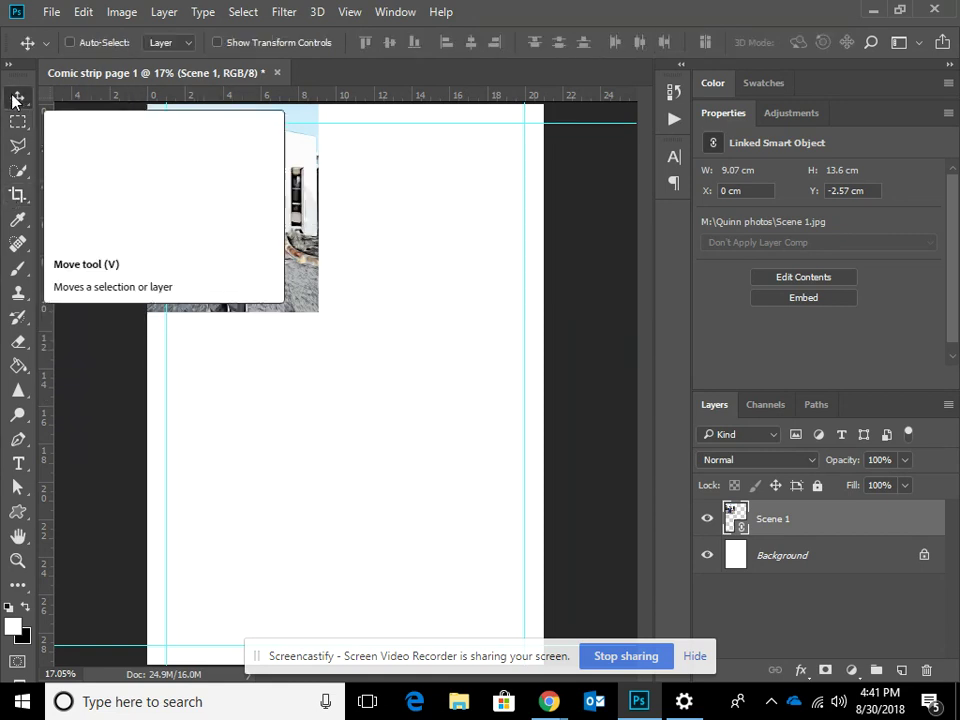
left_click_drag(296, 215, 297, 218)
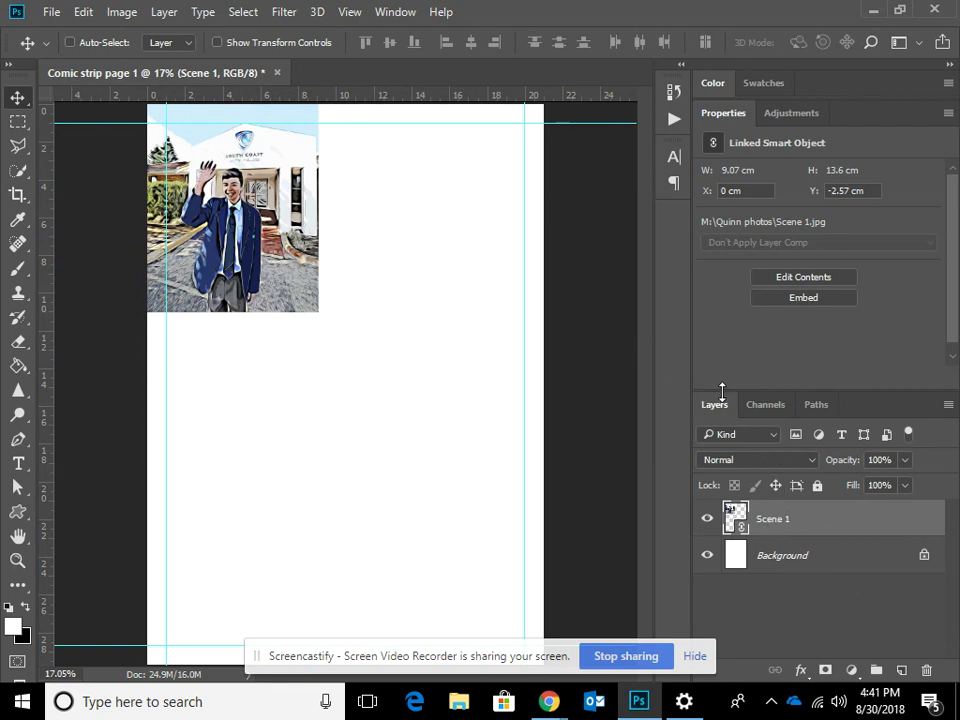
- Hide the Layers panel and bring it back, and leave the Scene 1 layer selected after briefly selecting the Background layer
left_click(395, 12)
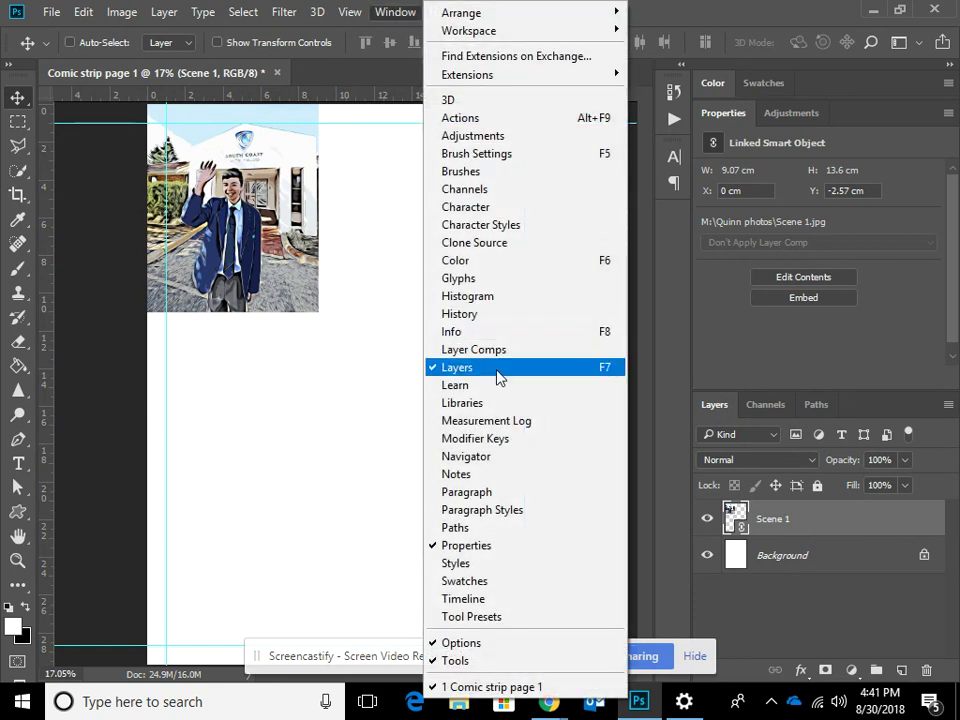
left_click(432, 370)
left_click(400, 12)
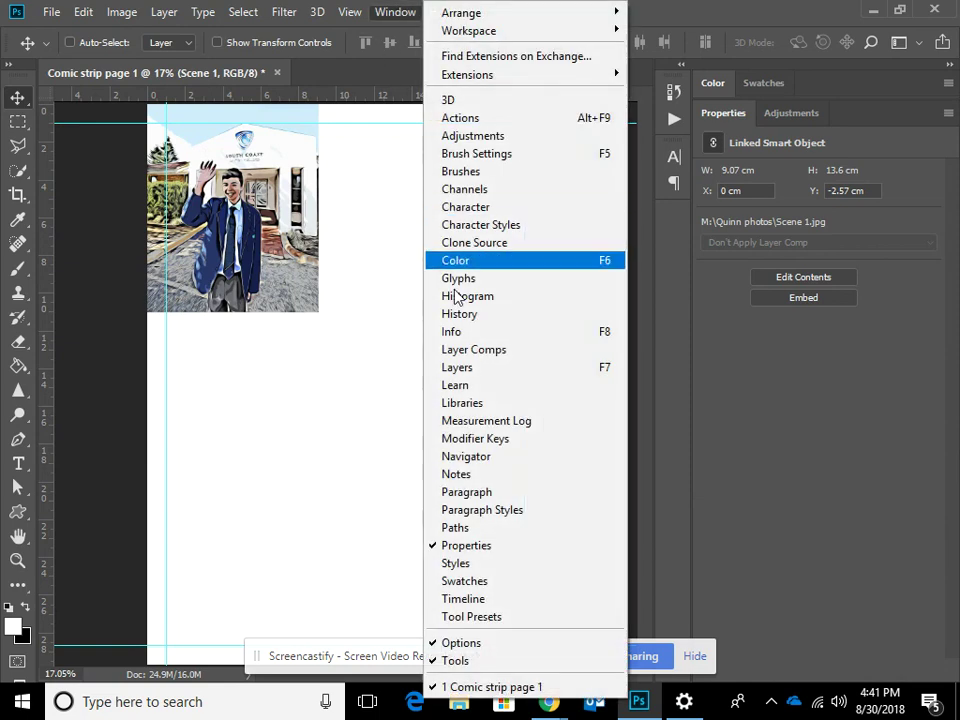
left_click(445, 368)
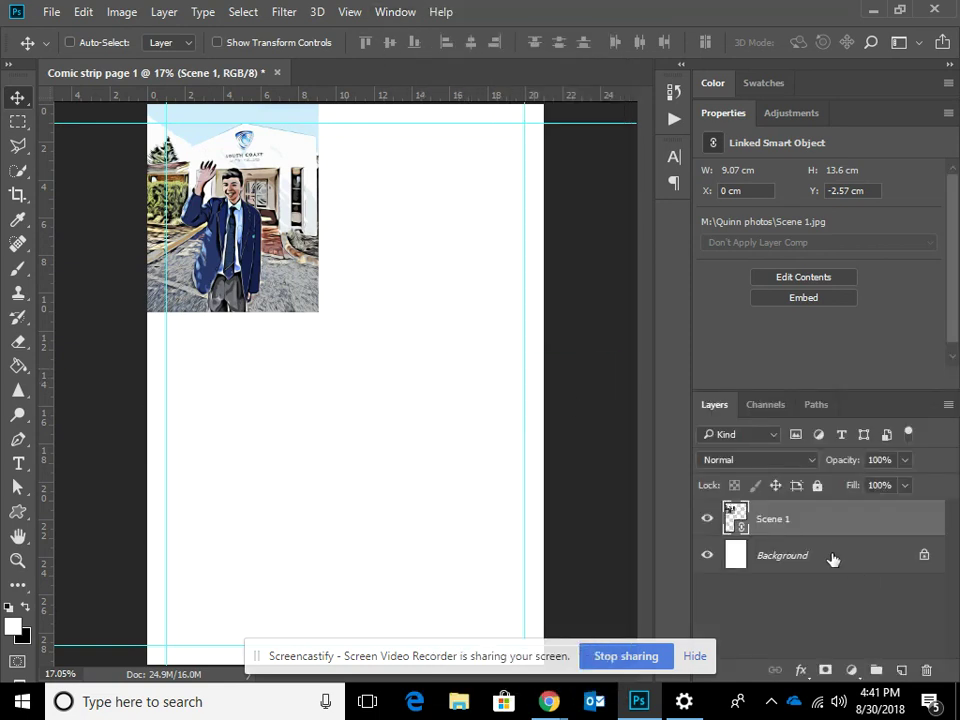
left_click(762, 563)
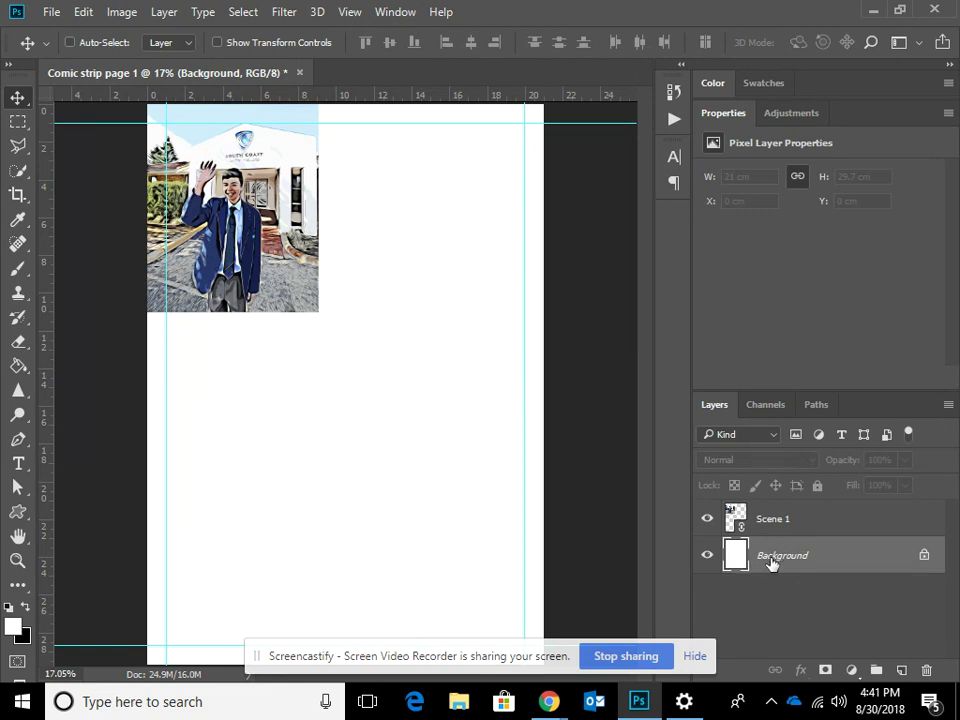
left_click(772, 521)
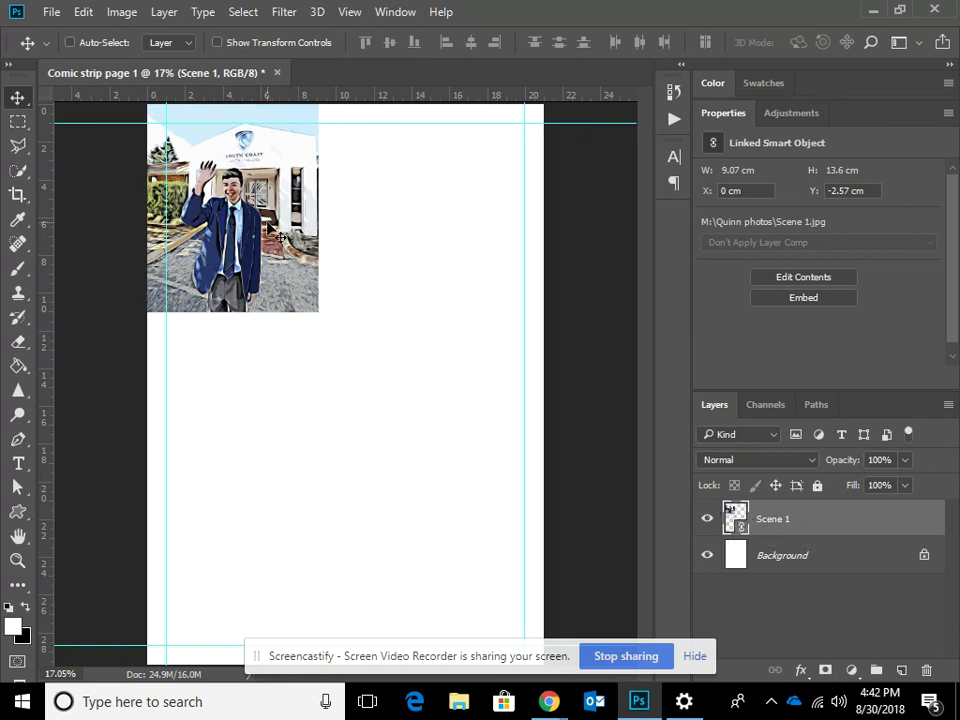
left_click(196, 176)
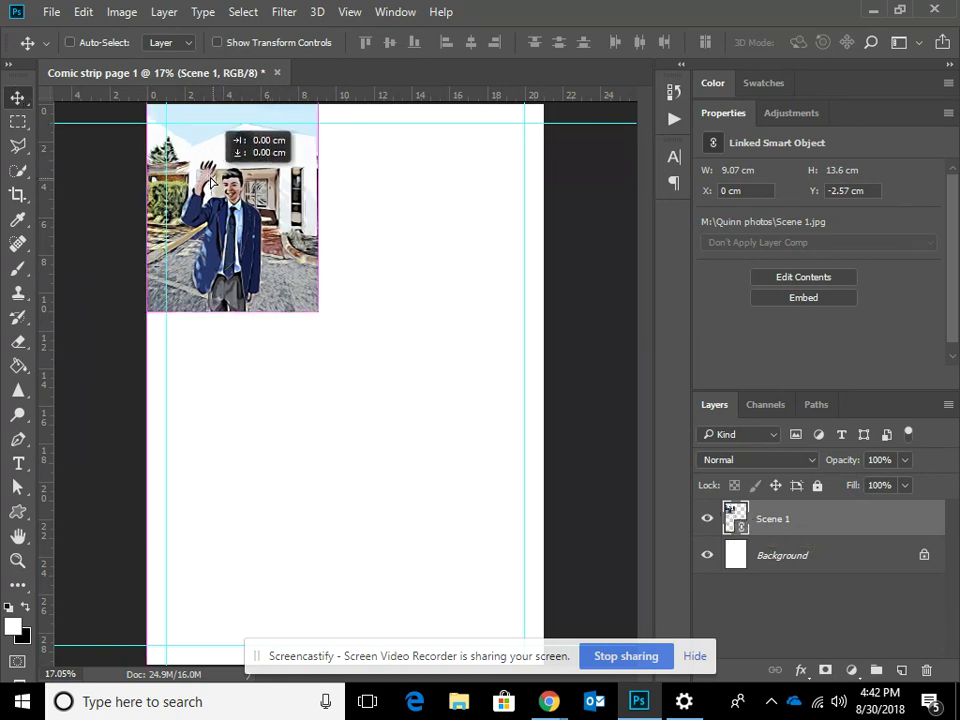
left_click(18, 121)
left_click(18, 97)
left_click(18, 121)
left_click(18, 97)
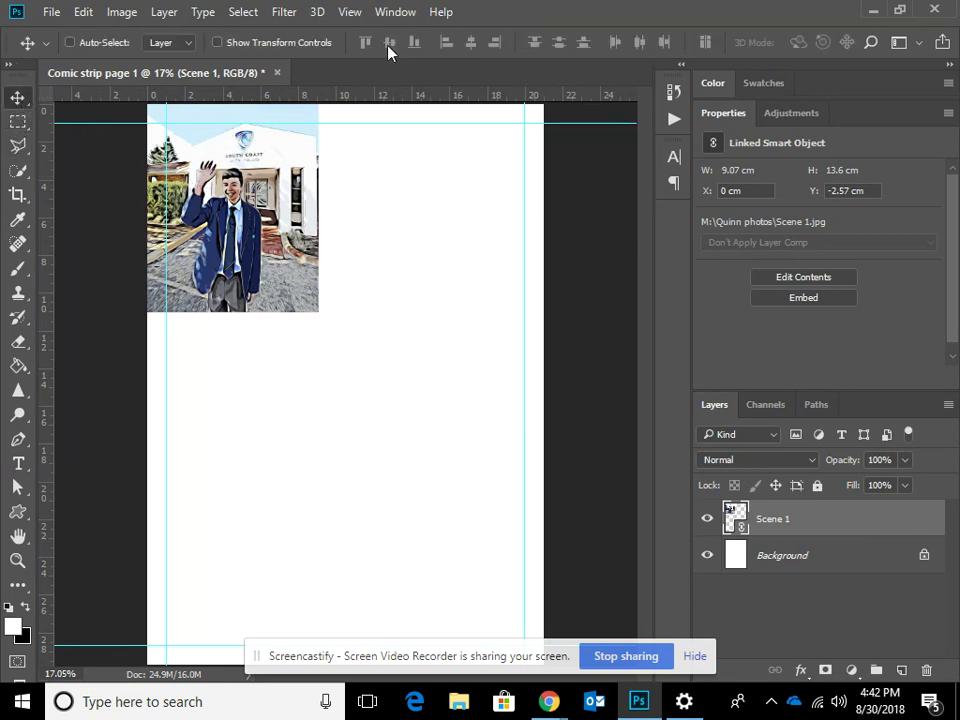
left_click(18, 121)
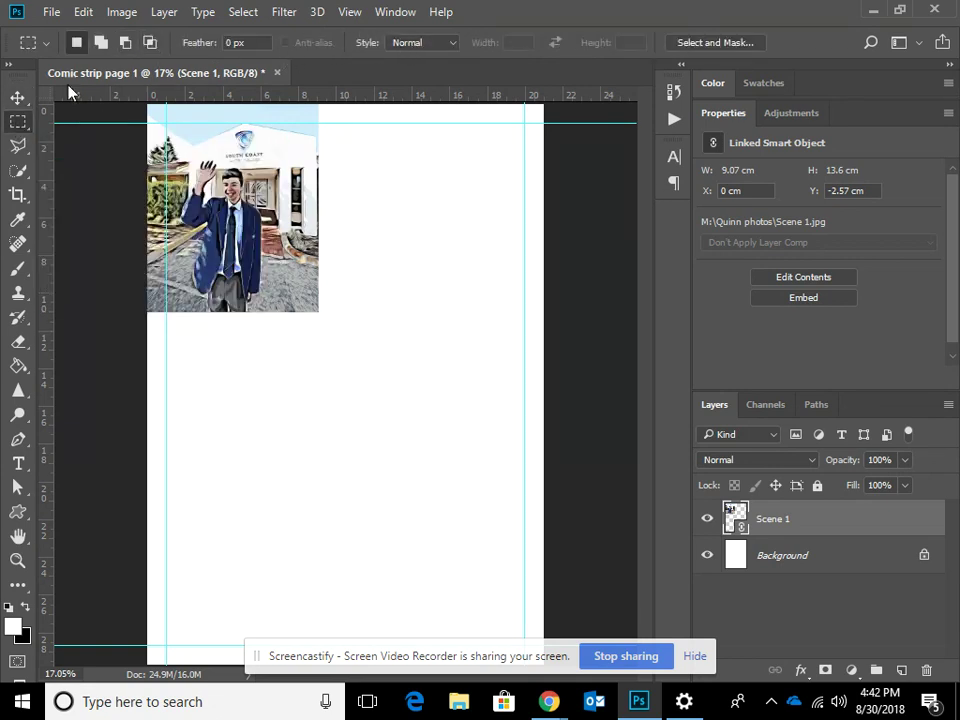
- Turn on transform controls for the Move tool and leave the Scene 1 image flush with the page's left edge
left_click(18, 97)
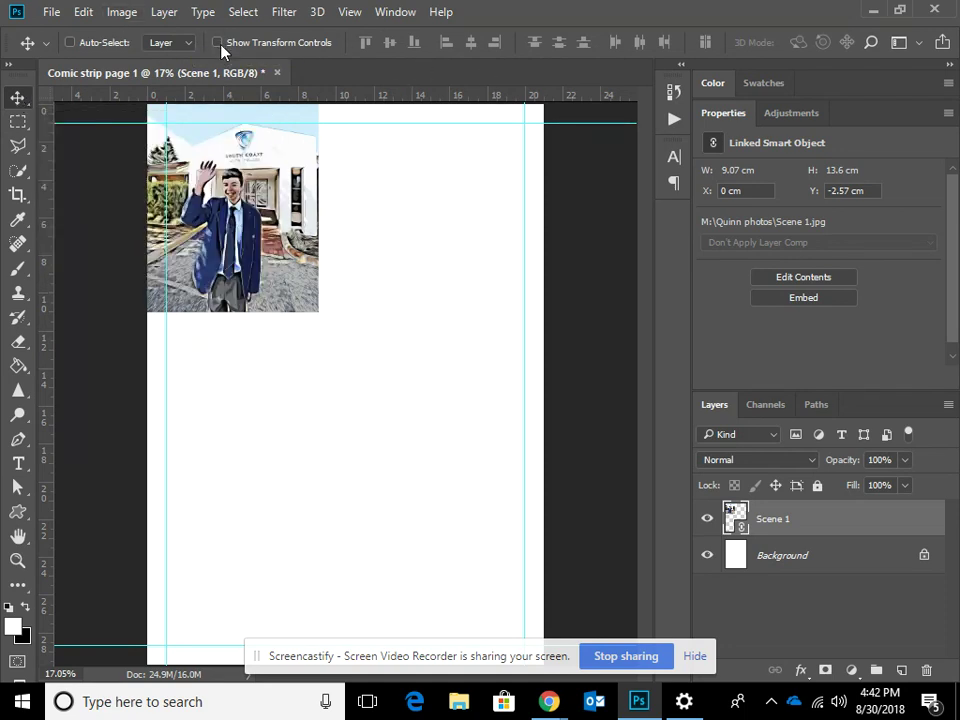
left_click(218, 43)
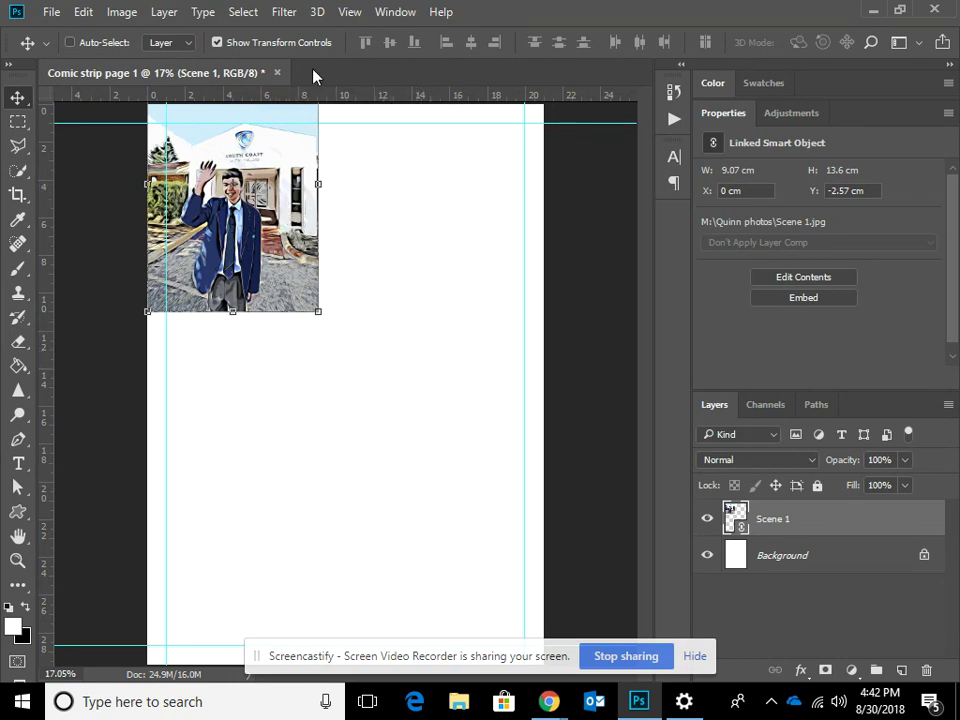
left_click_drag(278, 243, 290, 240)
- Try the freehand Lasso tool, return to the Polygonal Lasso tool, and make Scene 1 the active layer
left_click(20, 149)
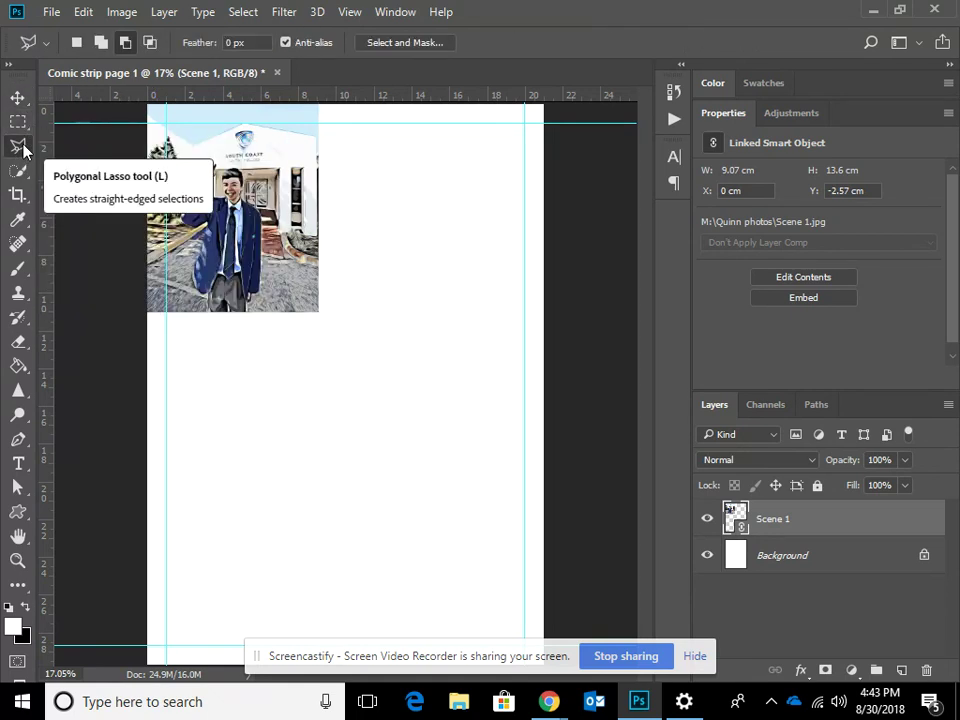
right_click(20, 149)
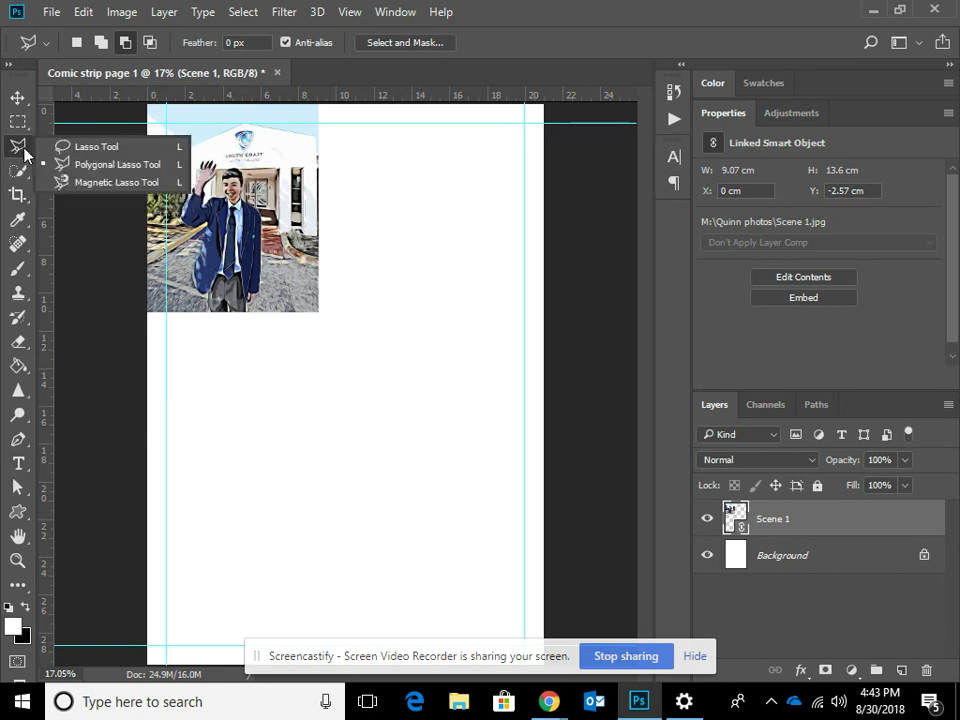
left_click(85, 144)
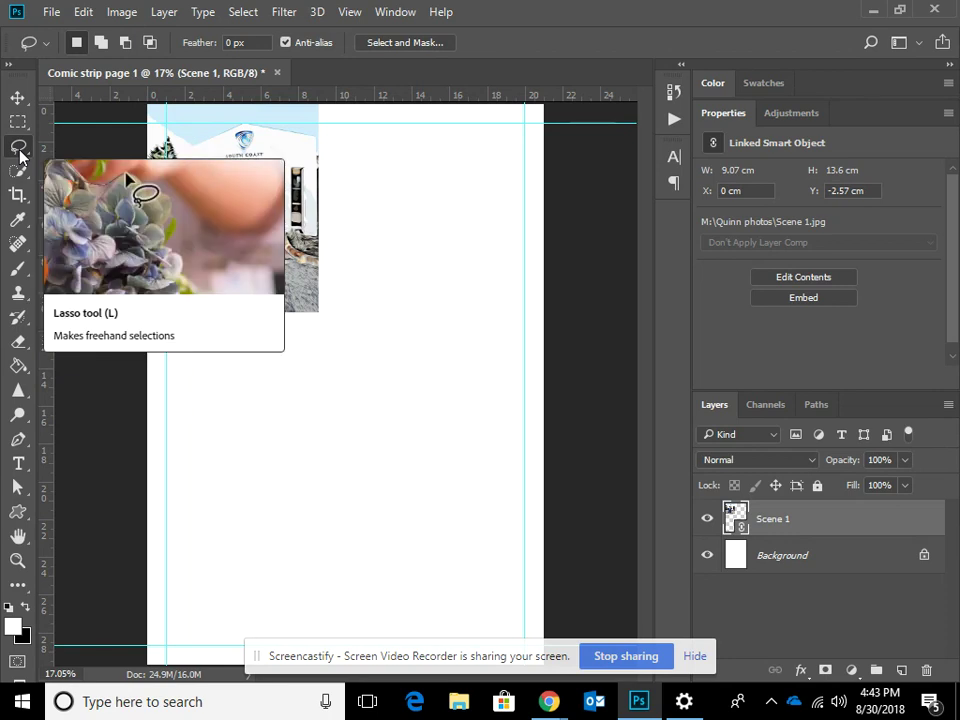
right_click(20, 155)
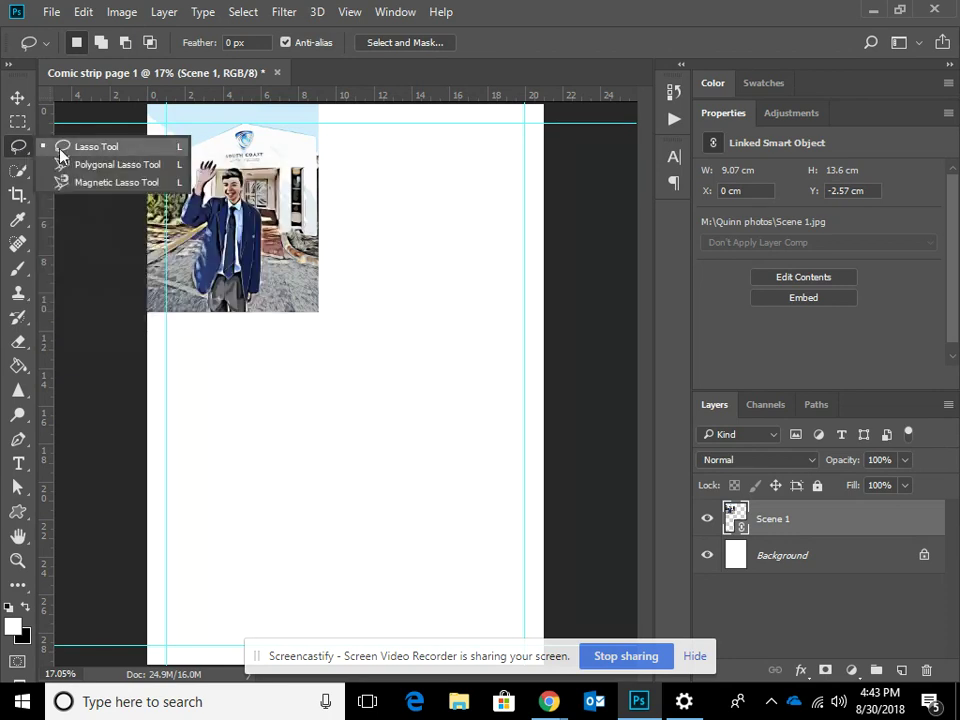
left_click(108, 166)
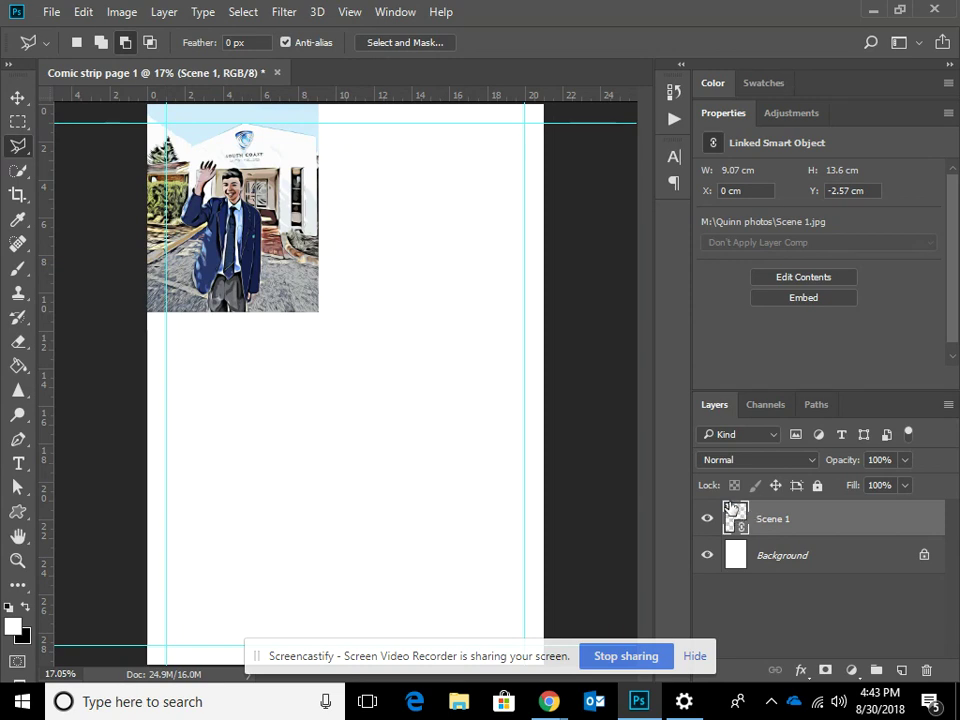
left_click(741, 557)
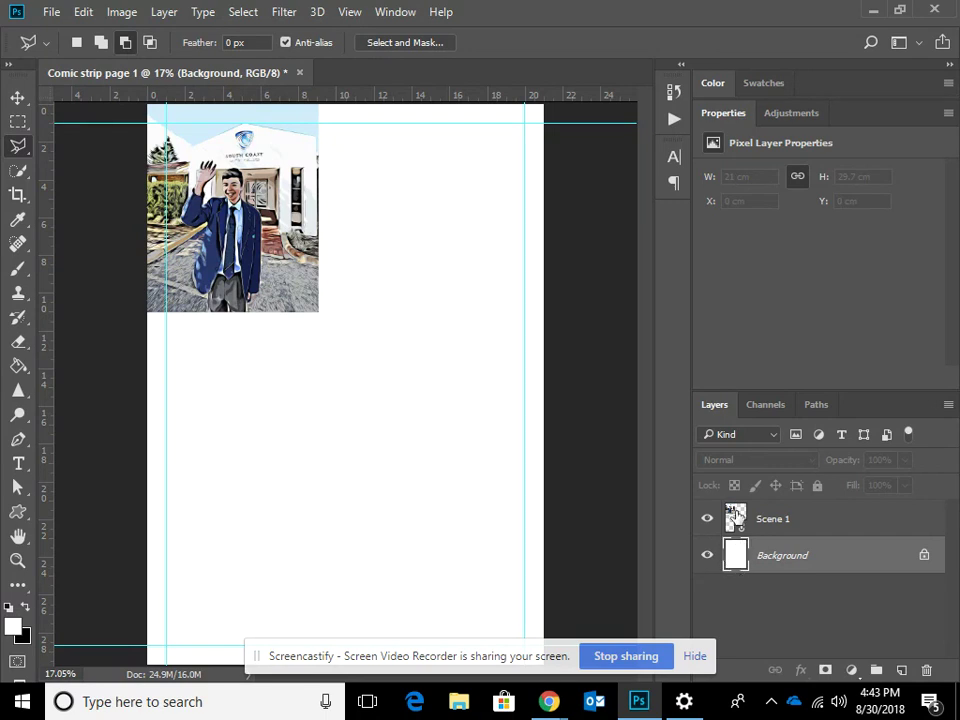
left_click(737, 516)
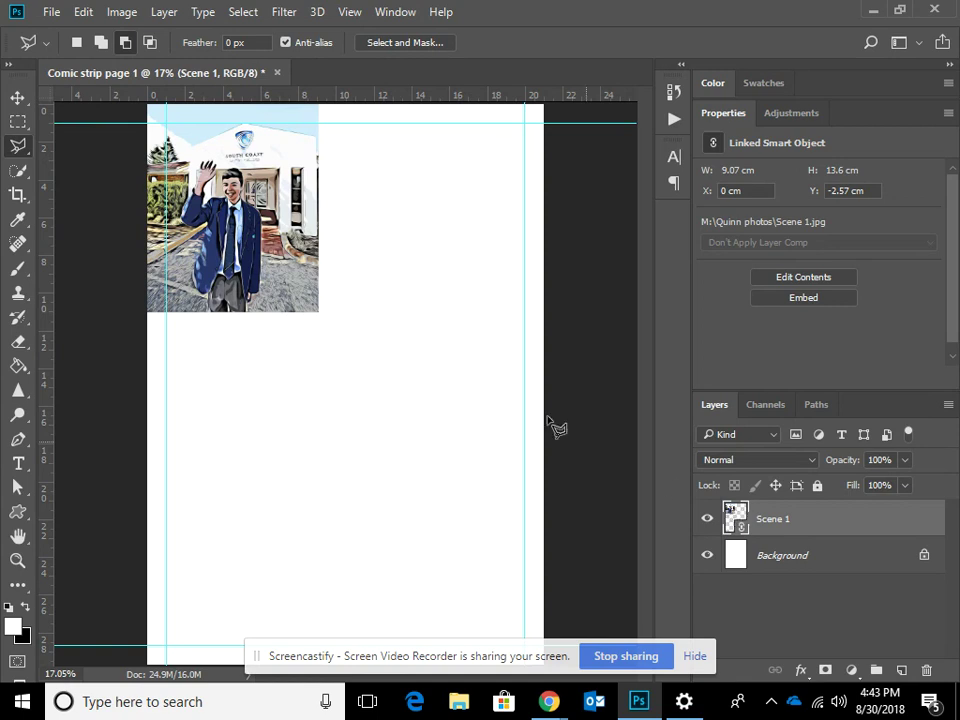
- Outline a four-sided panel with a slanted right side from the top-left margin corner and mask the Scene 1 layer to it
left_click(167, 125)
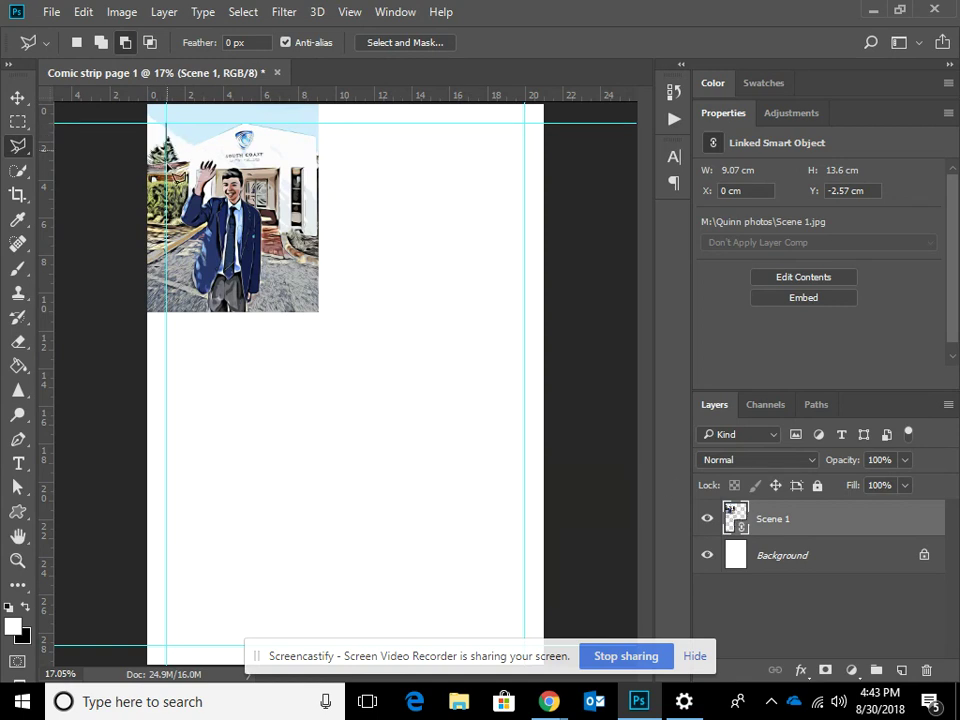
left_click(168, 303)
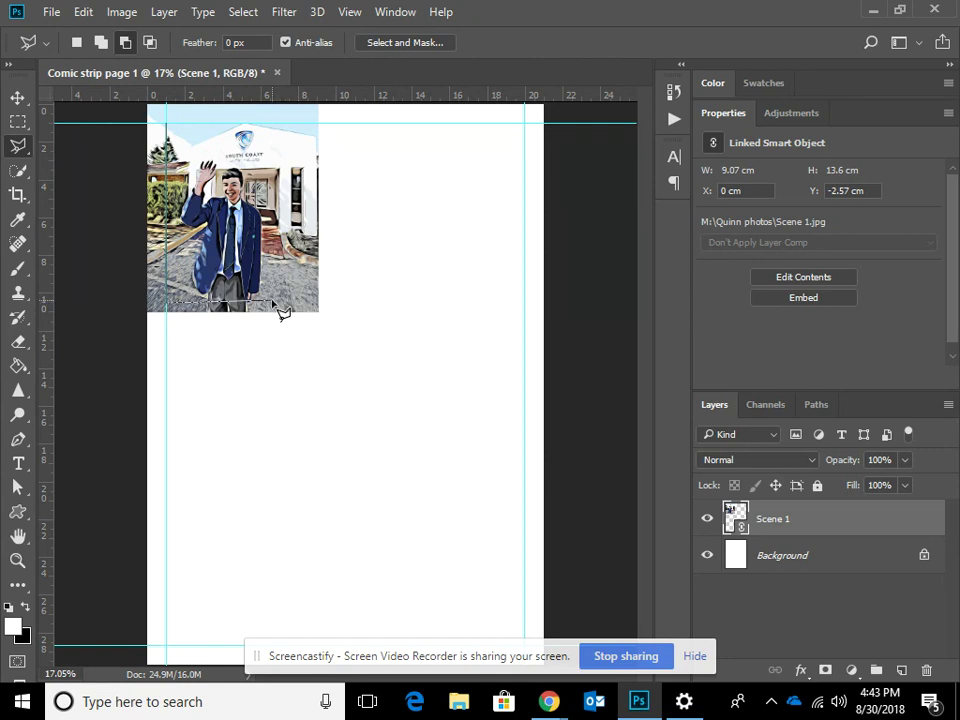
left_click(166, 460)
left_click(269, 303)
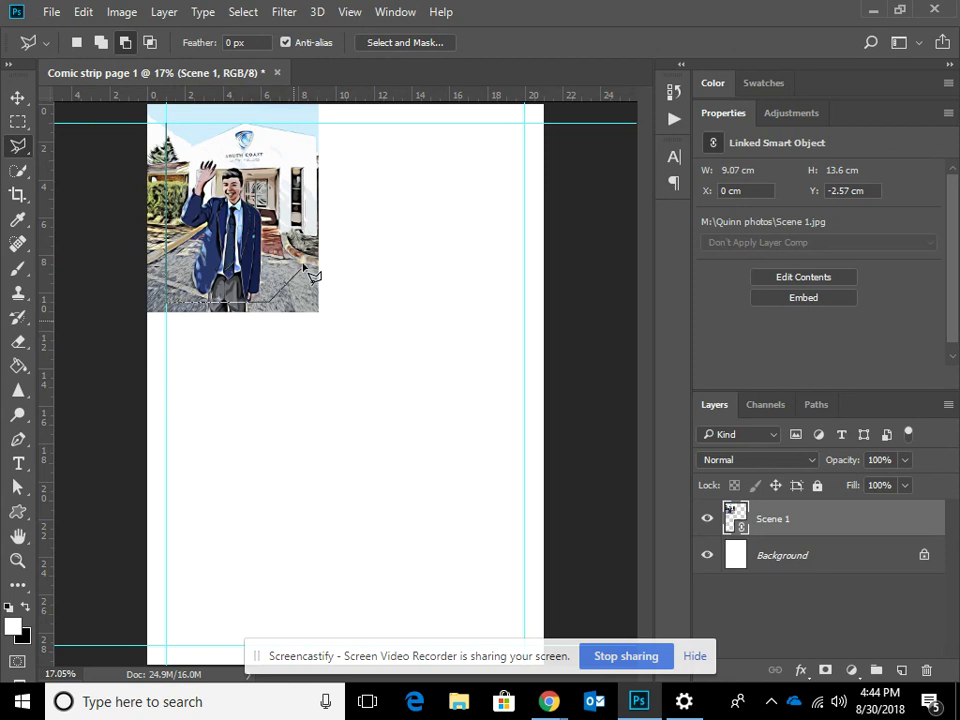
left_click(317, 125)
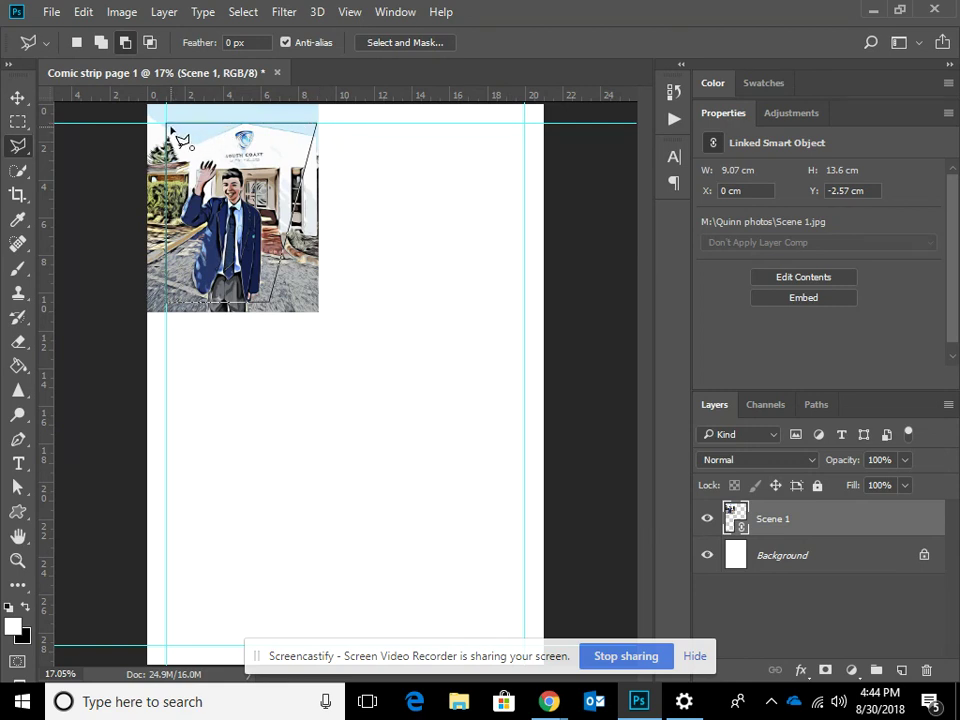
left_click(170, 127)
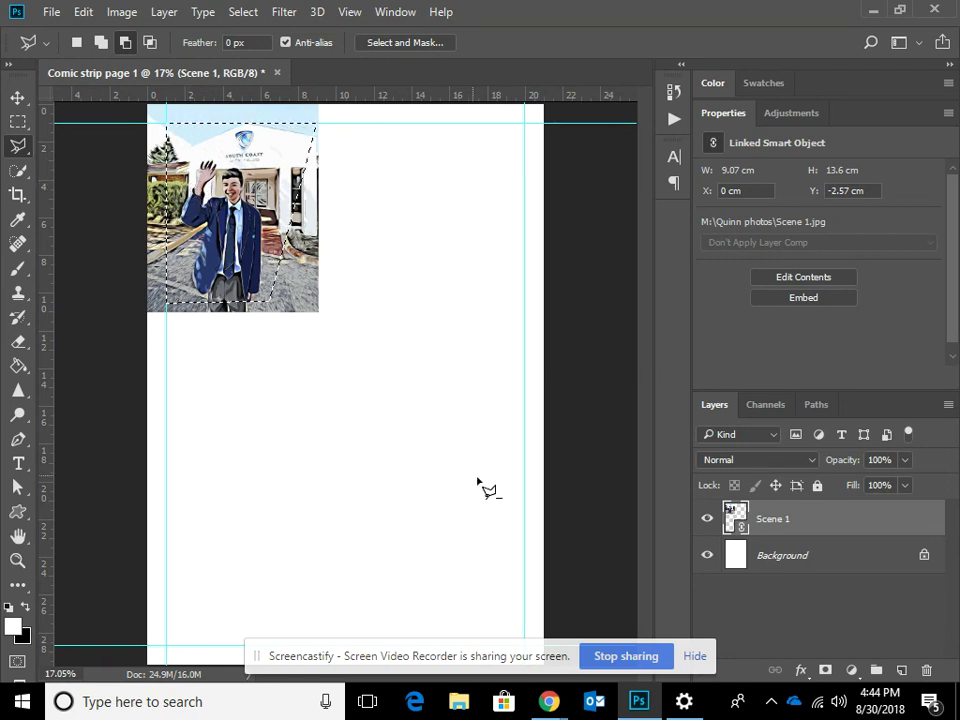
left_click(826, 671)
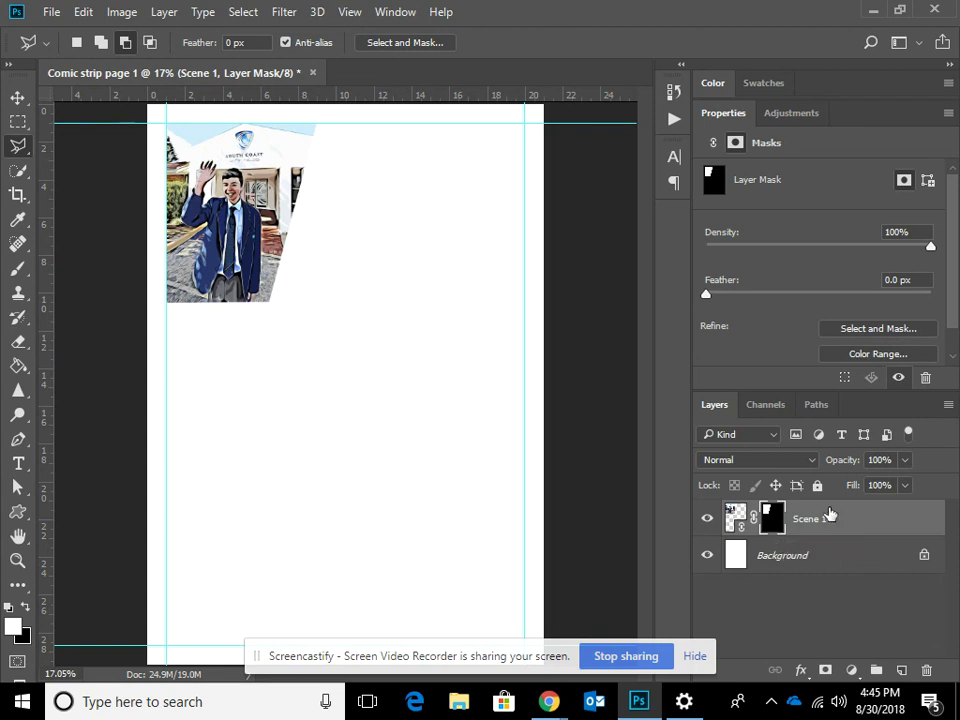
- Delete the slanted panel's layer mask from the Scene 1 layer
left_click(948, 405)
left_click(948, 405)
right_click(776, 522)
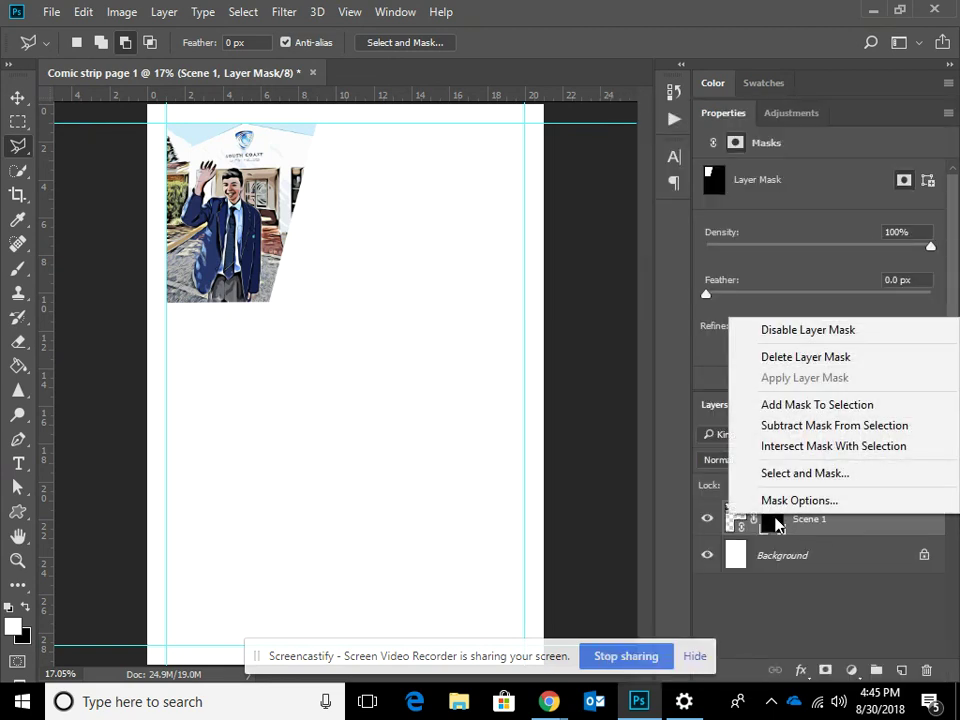
left_click(815, 360)
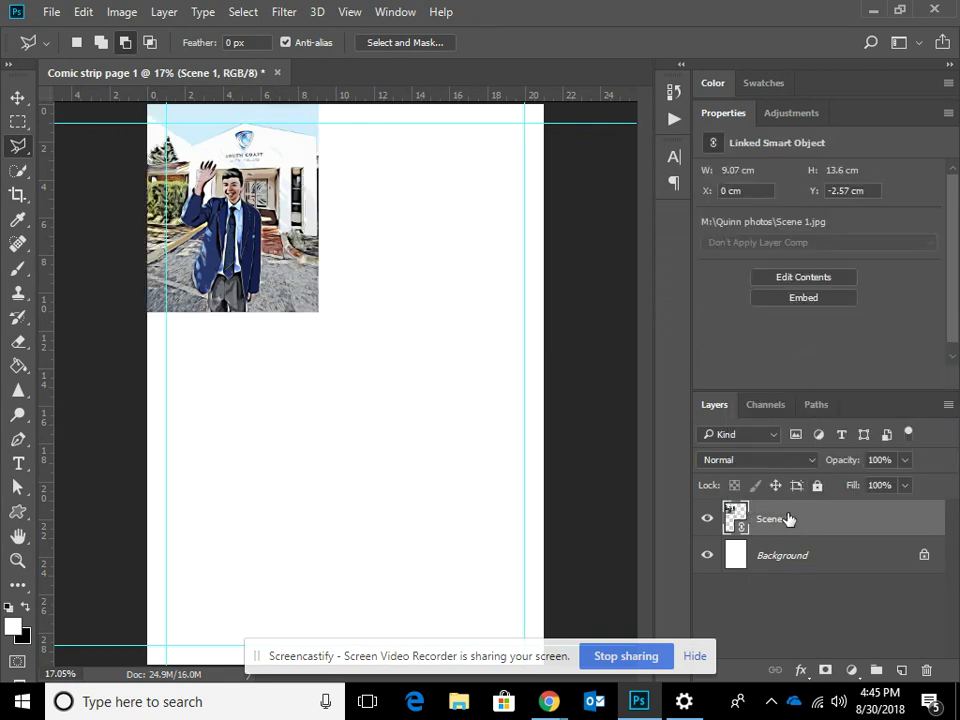
- Mask the Scene 1 layer to a rectangle about 6.7 cm wide and 9.7 cm tall from the top-left margin corner, and target the layer's image
left_click(18, 122)
right_click(18, 128)
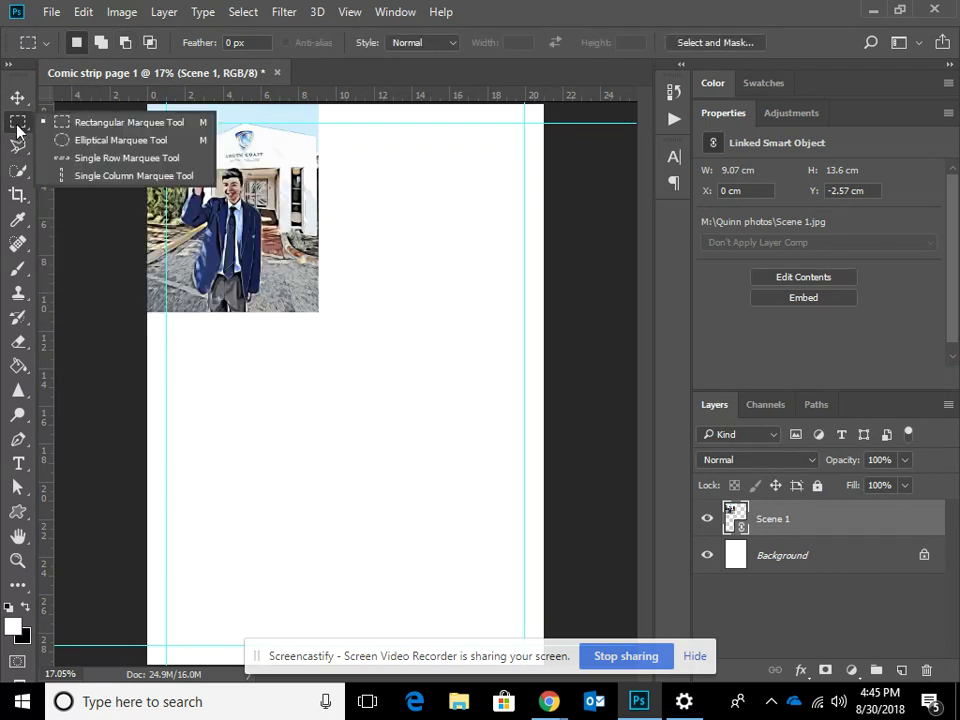
left_click(70, 141)
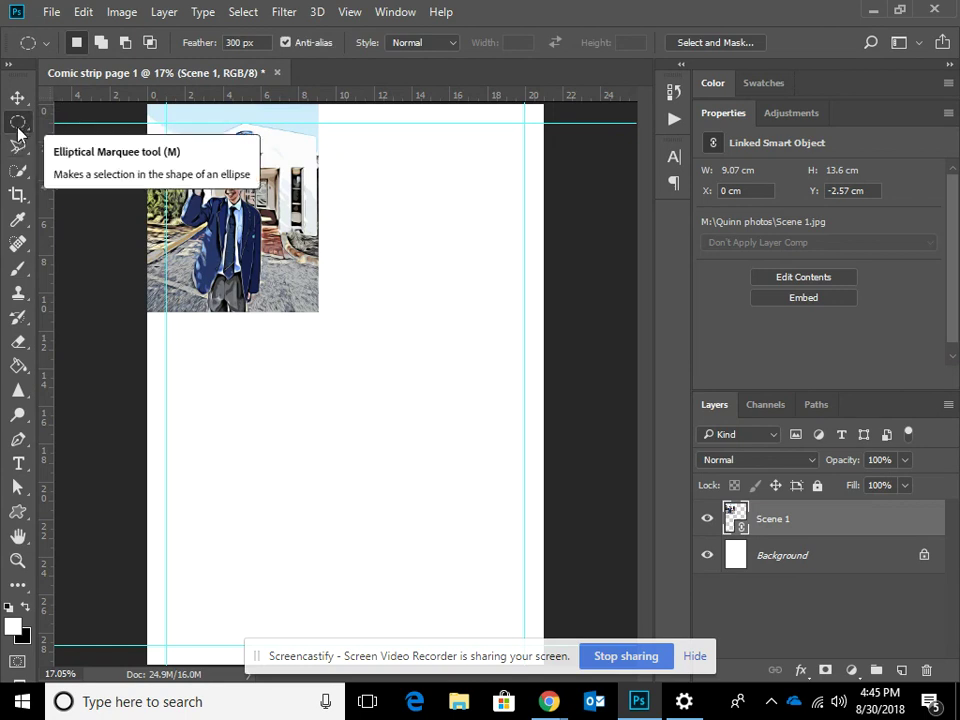
right_click(18, 130)
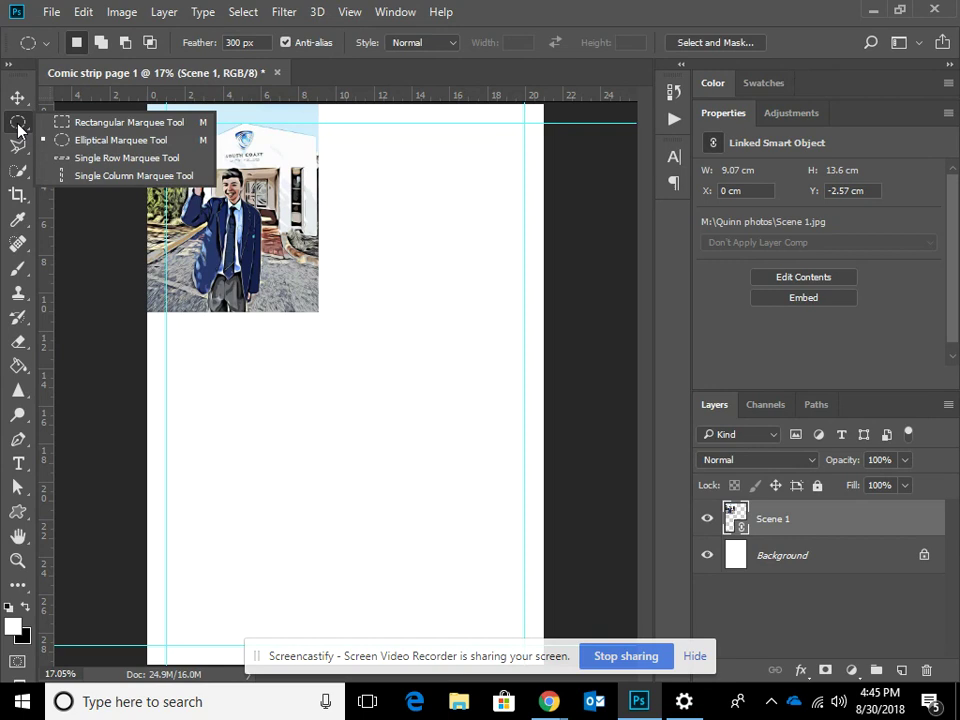
left_click(113, 124)
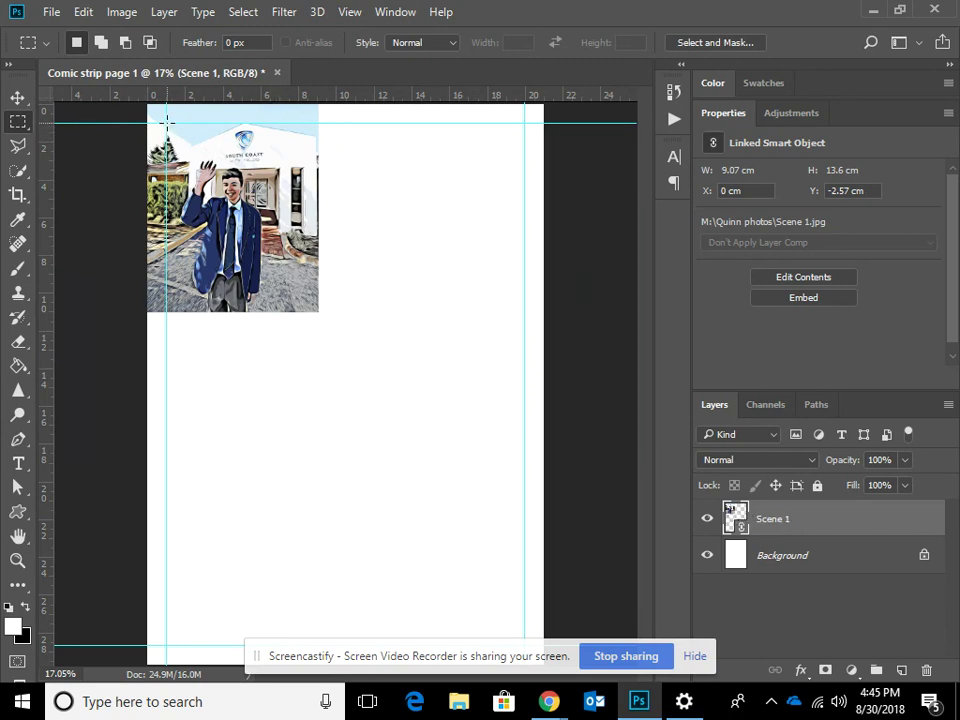
left_click_drag(167, 123, 293, 306)
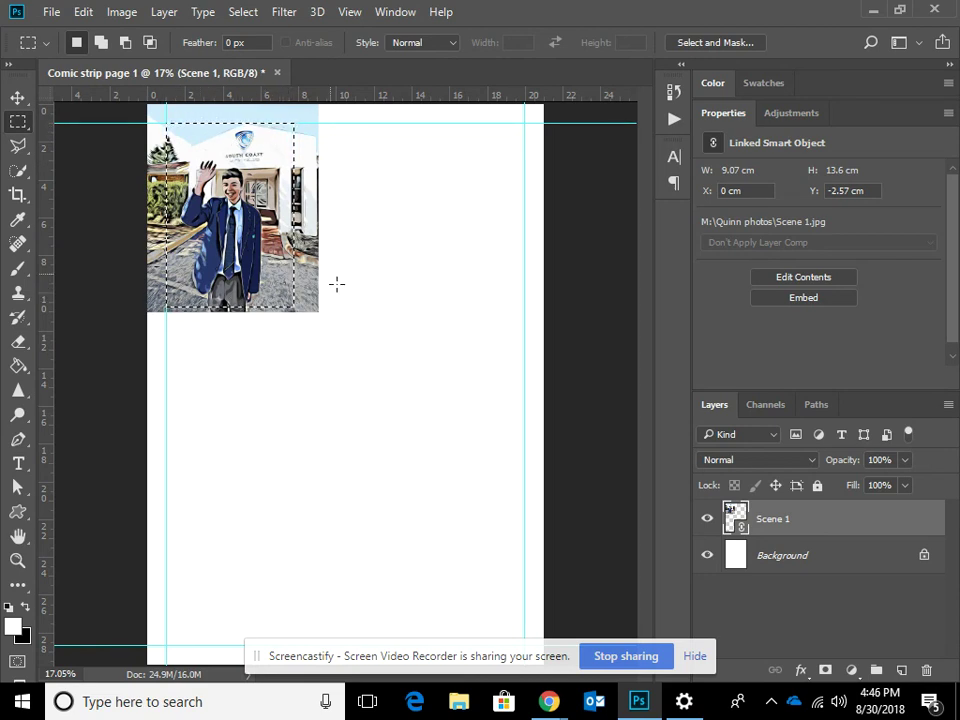
left_click(826, 674)
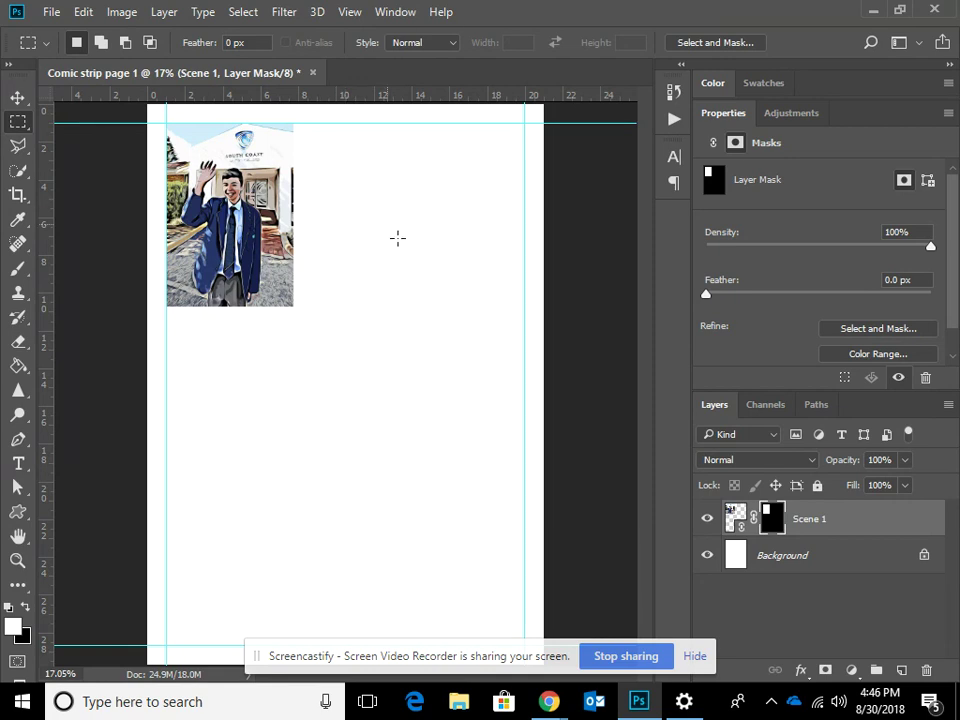
left_click(735, 517)
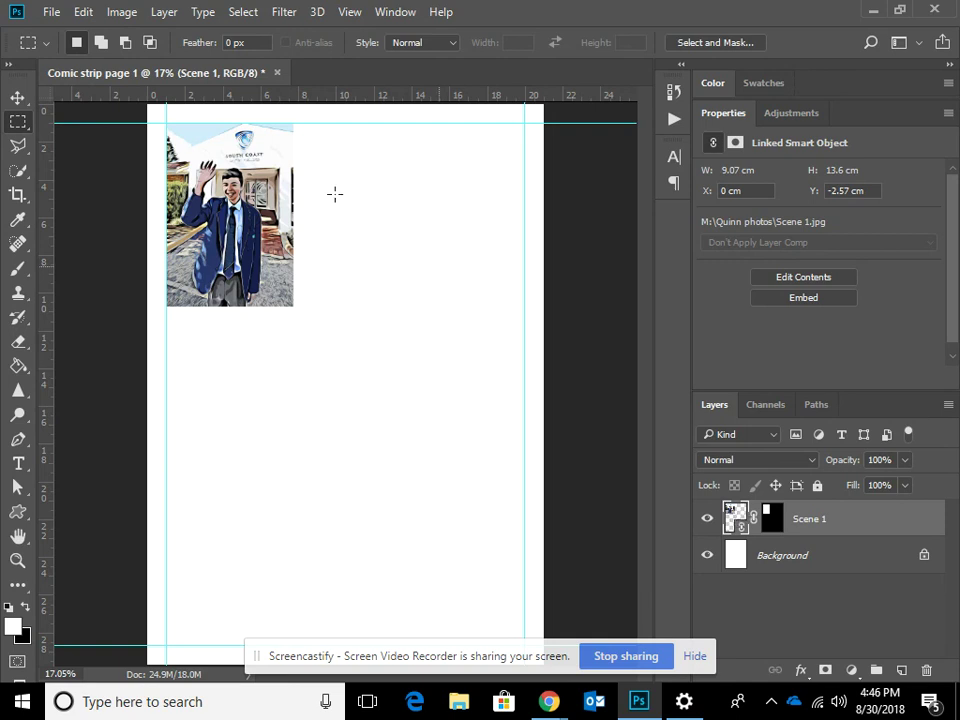
- Add a 5 px black Stroke layer style, positioned inside the edge, to the Scene 1 layer
left_click(164, 12)
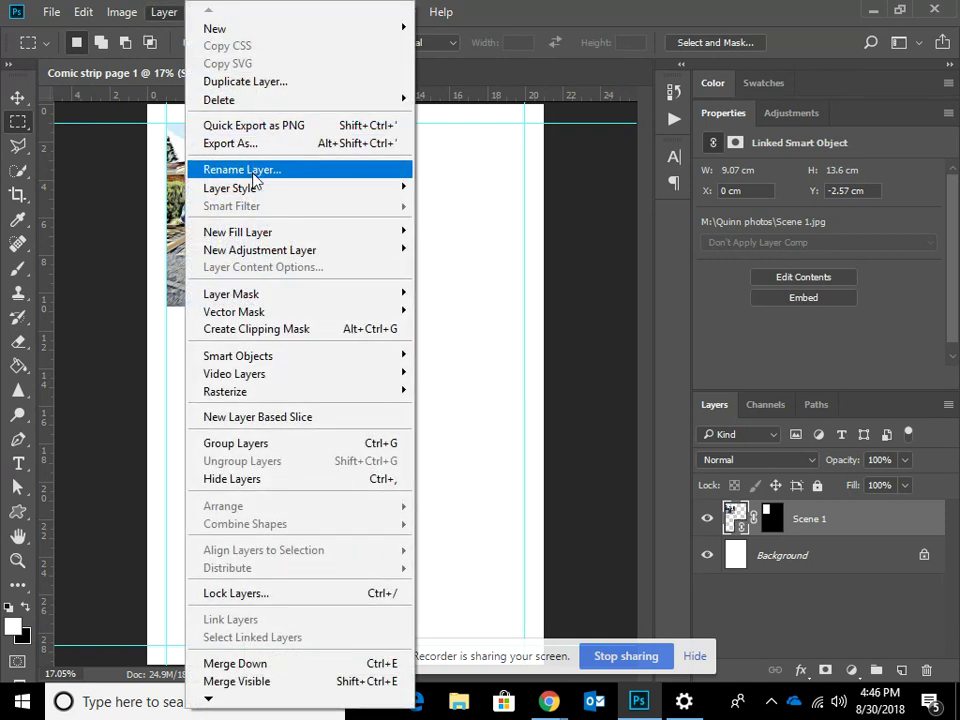
mouse_move(260, 195)
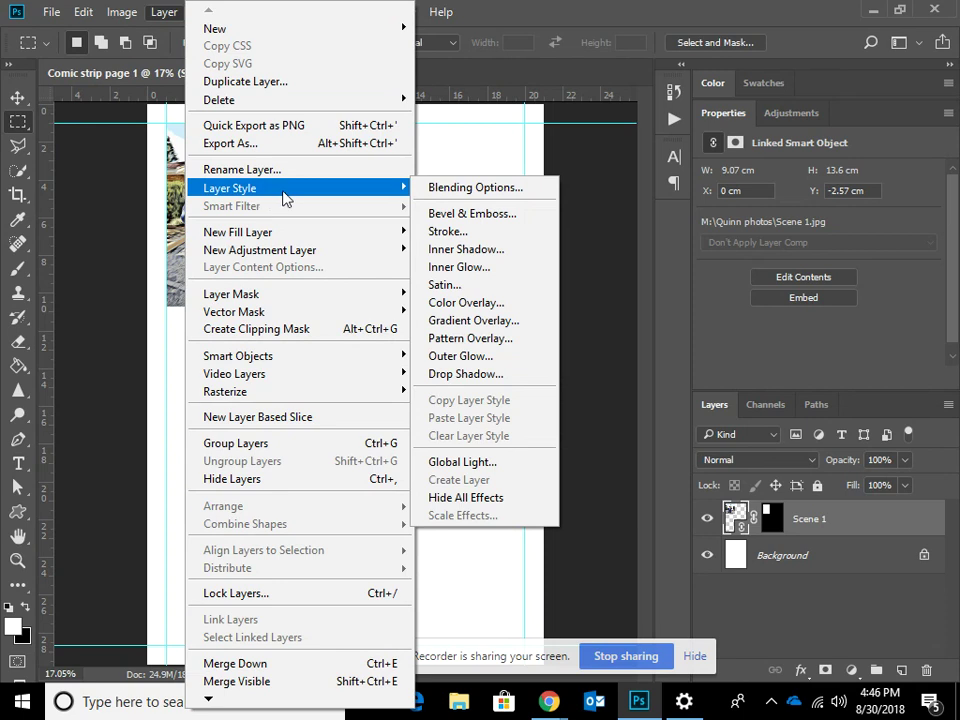
left_click(486, 234)
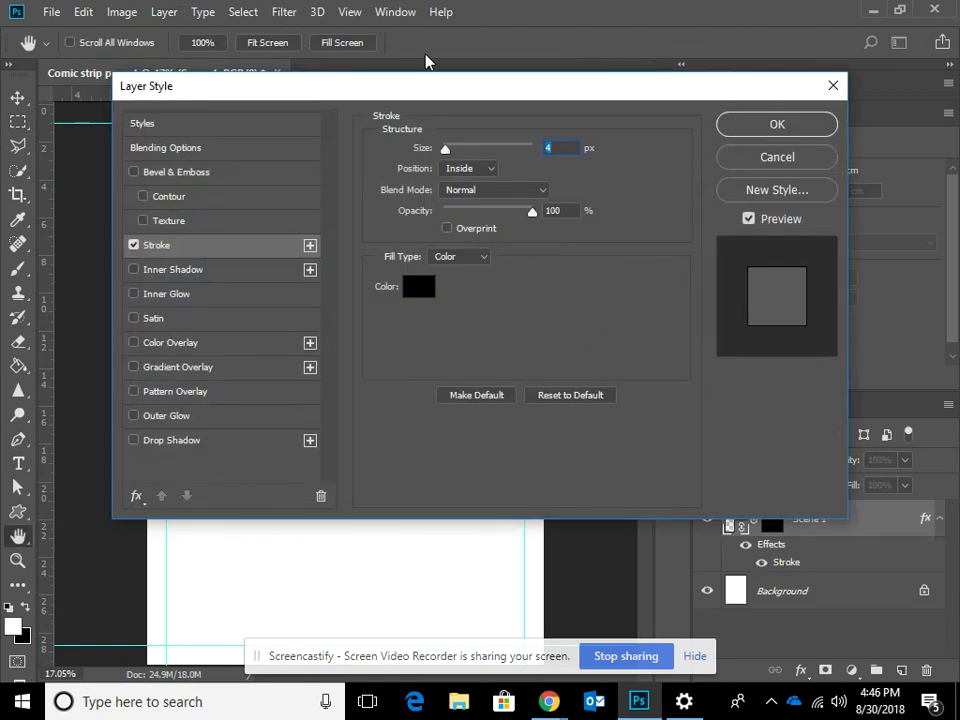
left_click_drag(422, 93, 605, 160)
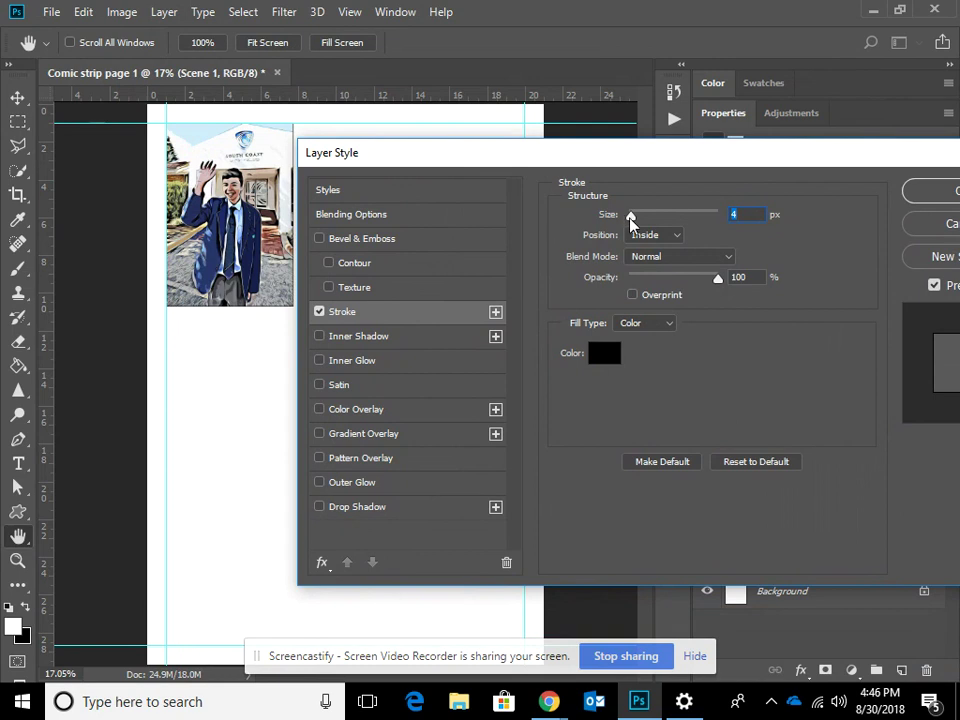
mouse_move(632, 223)
left_mouse_down()
mouse_move(673, 233)
mouse_move(642, 216)
mouse_move(606, 218)
left_mouse_up()
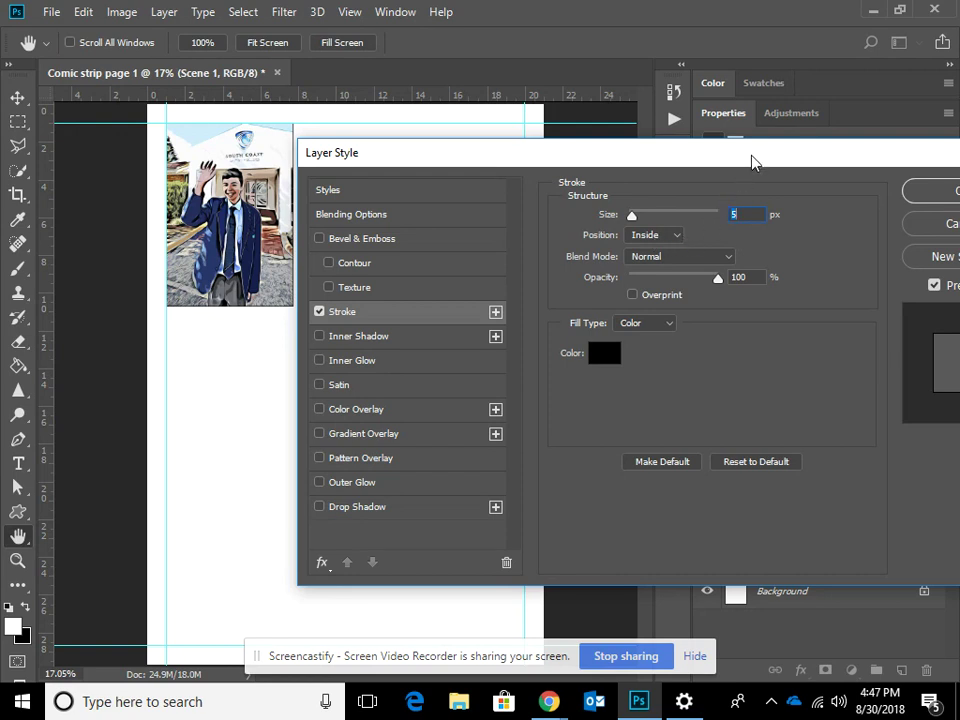
left_click_drag(754, 159, 648, 181)
left_click(838, 212)
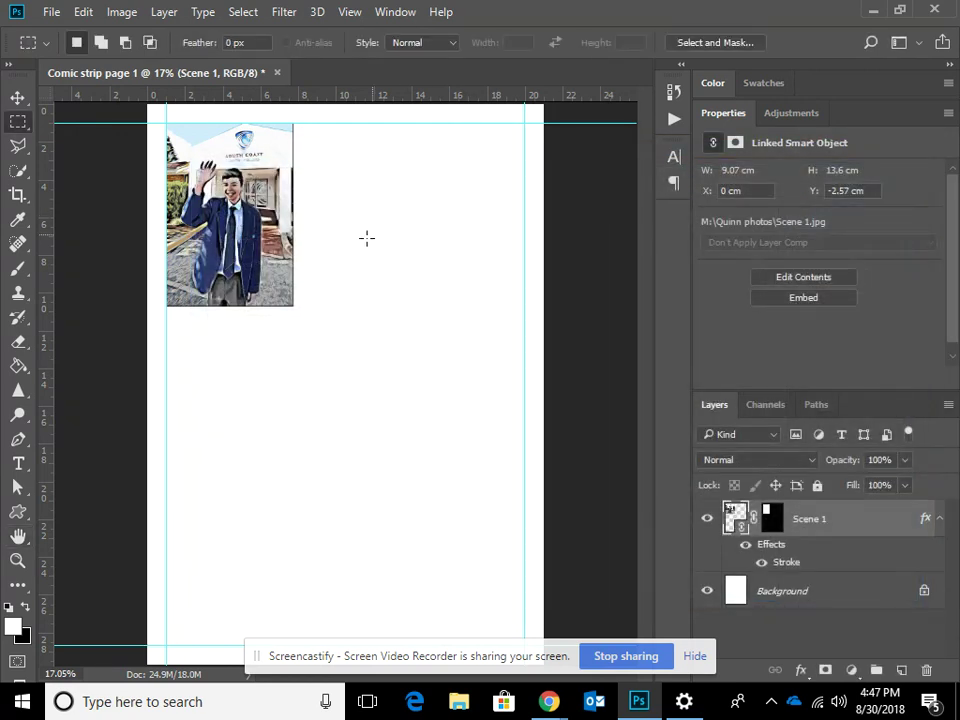
- Examine the stroke border around the Scene 1 panel up close, including its top-left corner at the margin guides
key("ctrl+plus")
key("ctrl+plus")
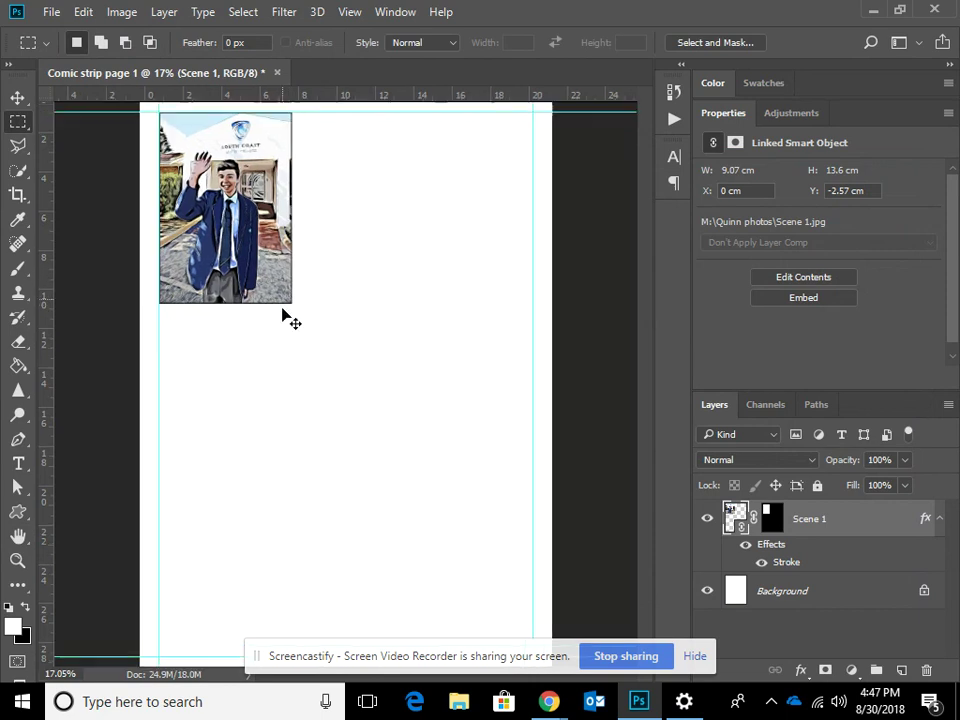
key("ctrl+plus")
left_click_drag(261, 246, 417, 421)
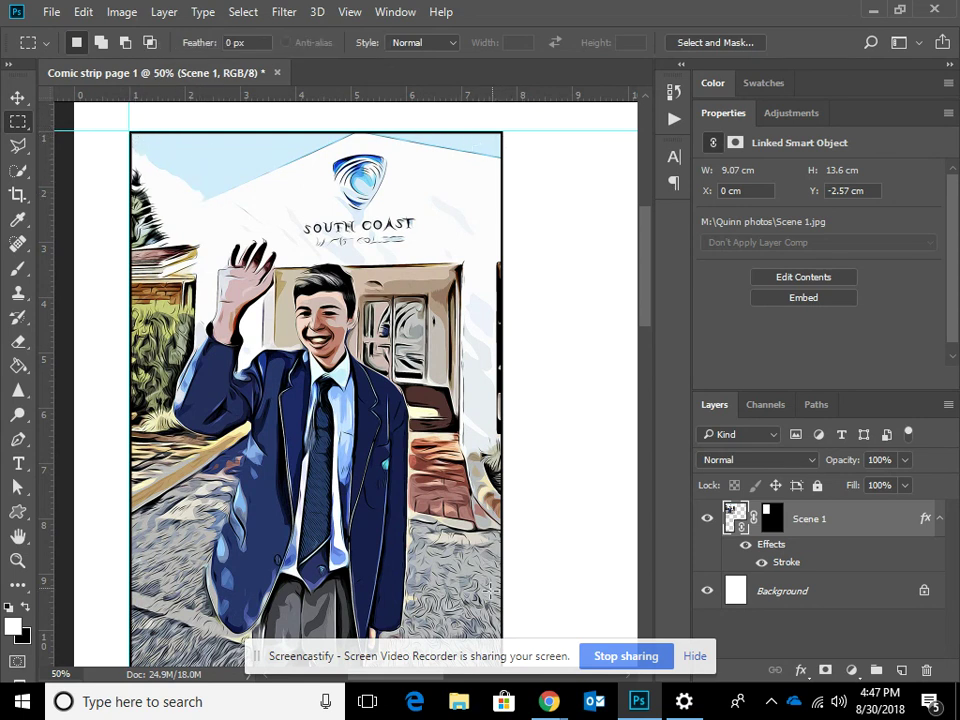
left_click_drag(66, 94, 134, 128)
key("ctrl+minus")
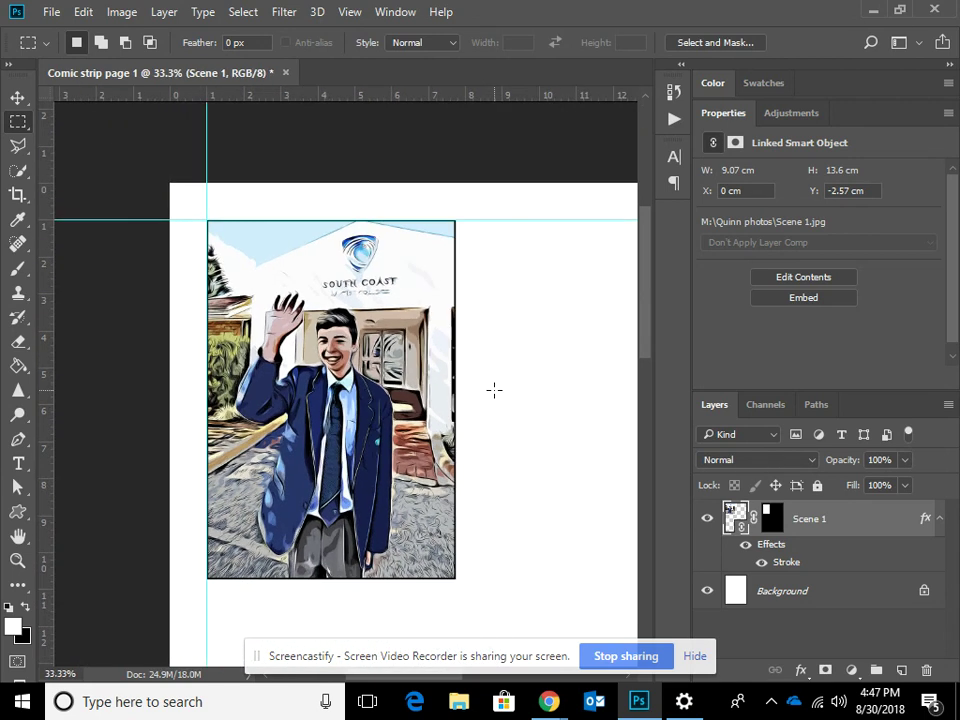
left_click_drag(510, 401, 499, 369)
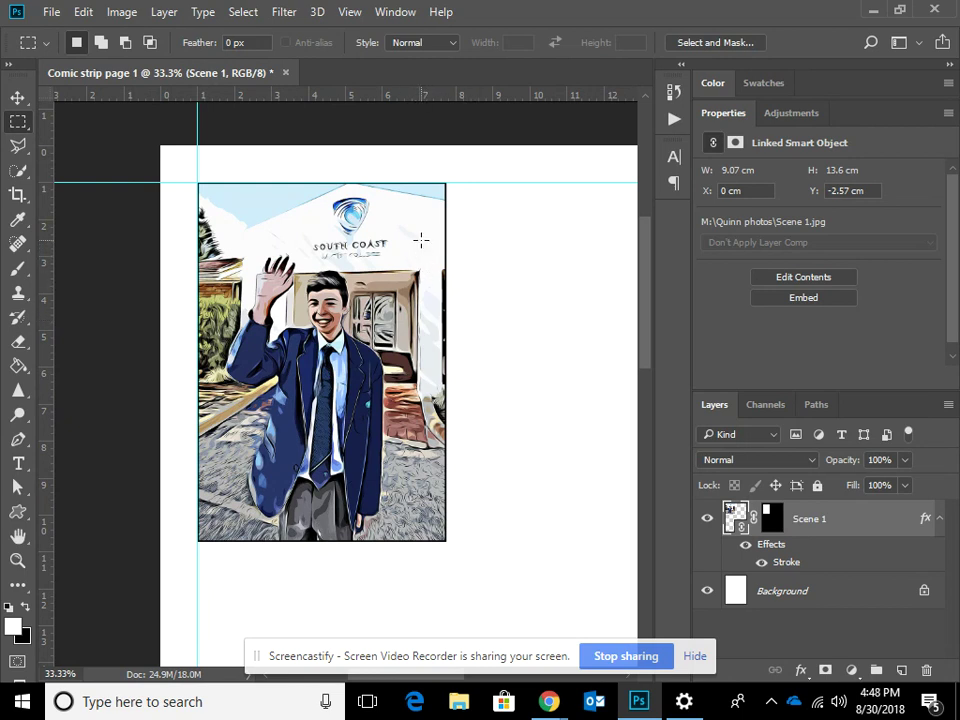
- Save the document as Comic strip page 1.psd in Photoshop format with layers and Maximize Compatibility kept on
left_click(53, 19)
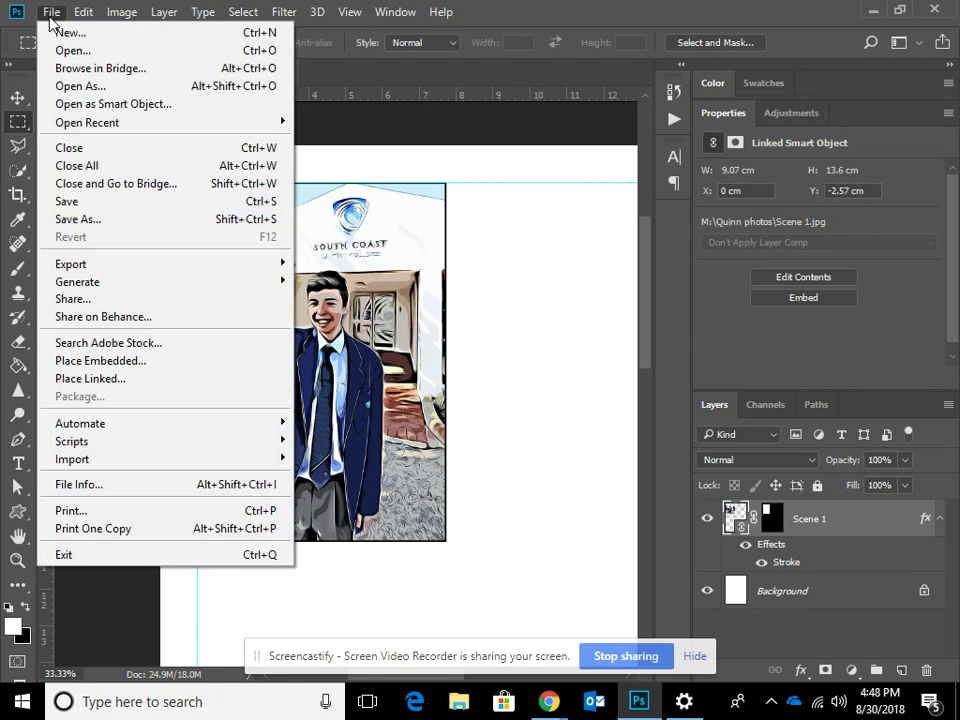
left_click(118, 203)
scroll(125, 206, "down", 5)
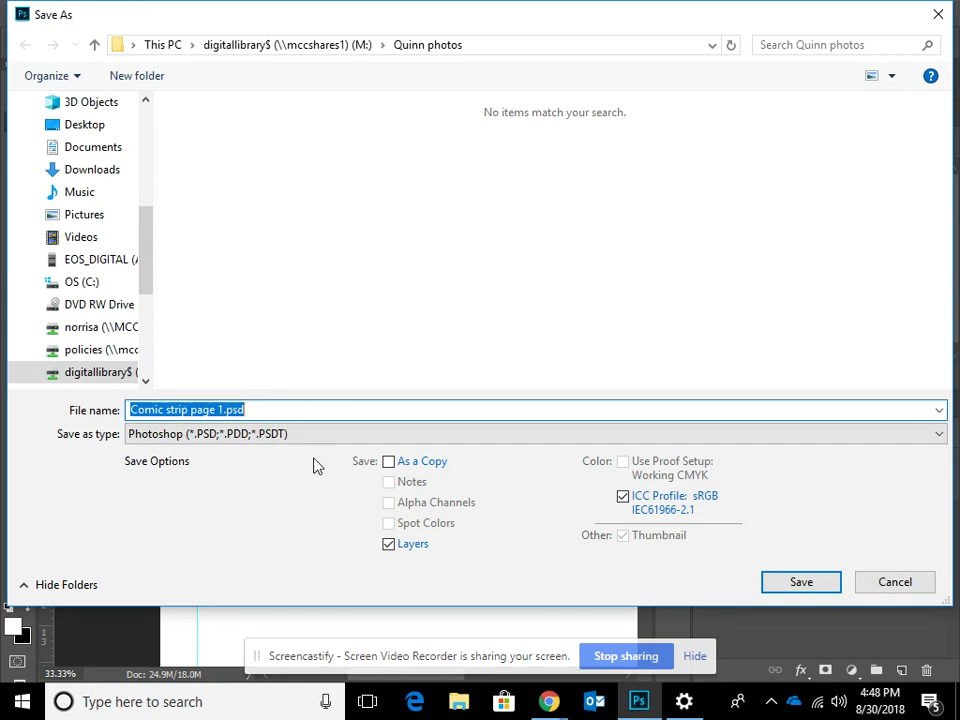
left_click(815, 589)
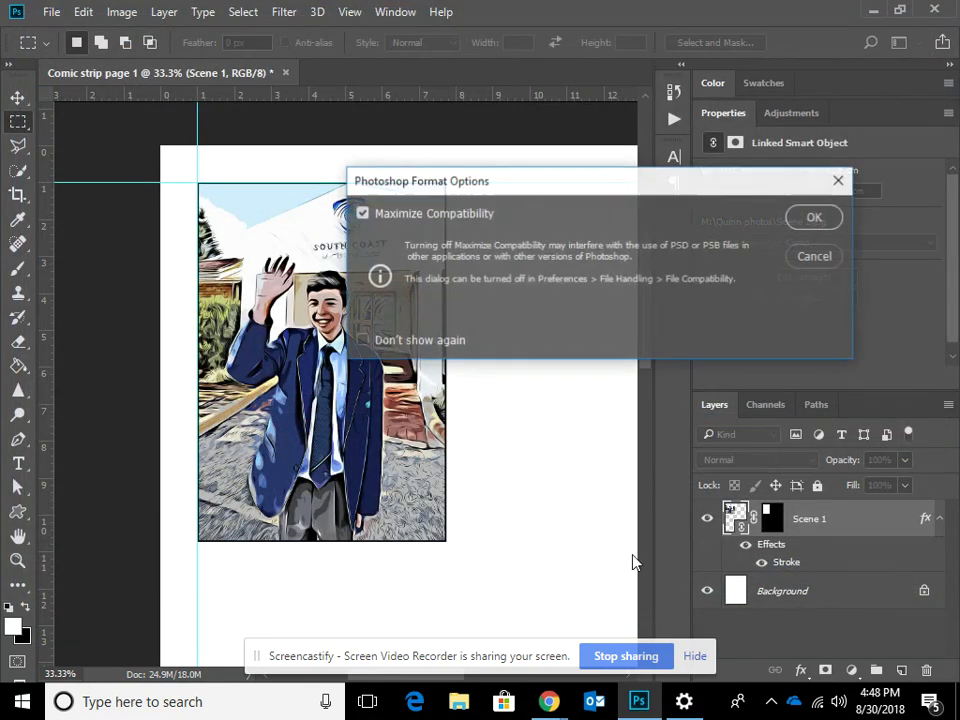
left_click(818, 218)
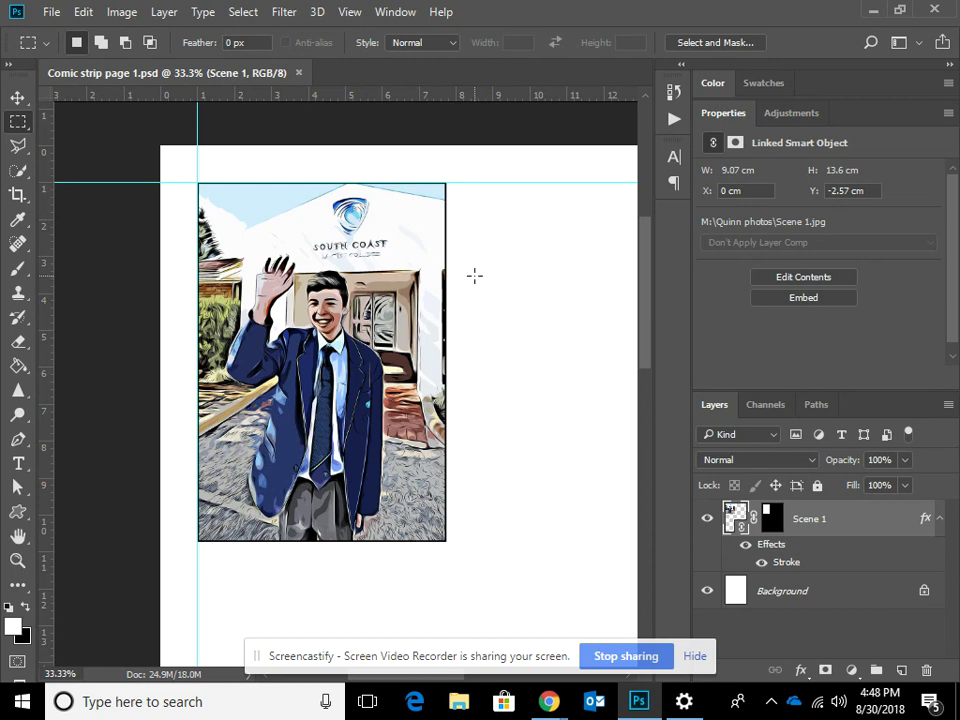
- Review the document's list of past editing states in the History, keeping the Rectangular Marquee tool active
left_click(17, 97)
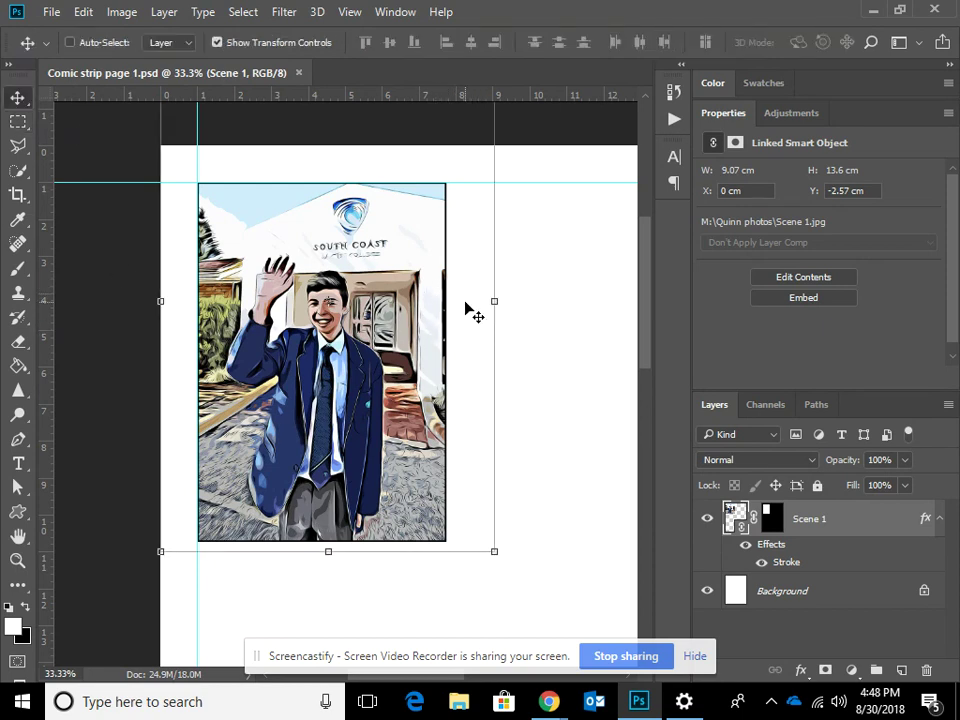
left_click(20, 122)
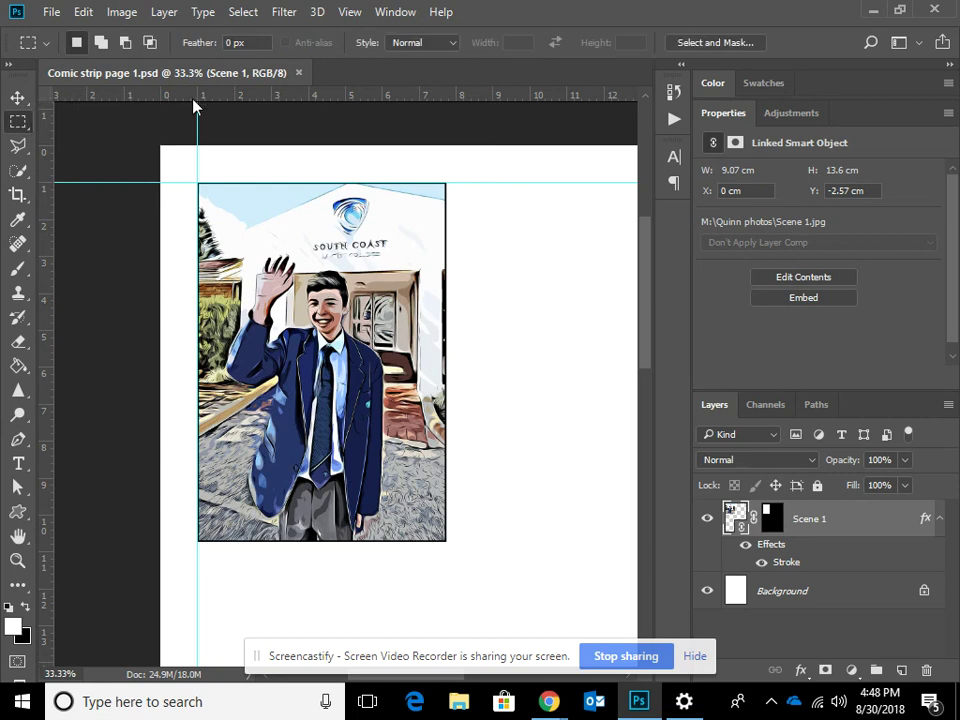
left_click(673, 95)
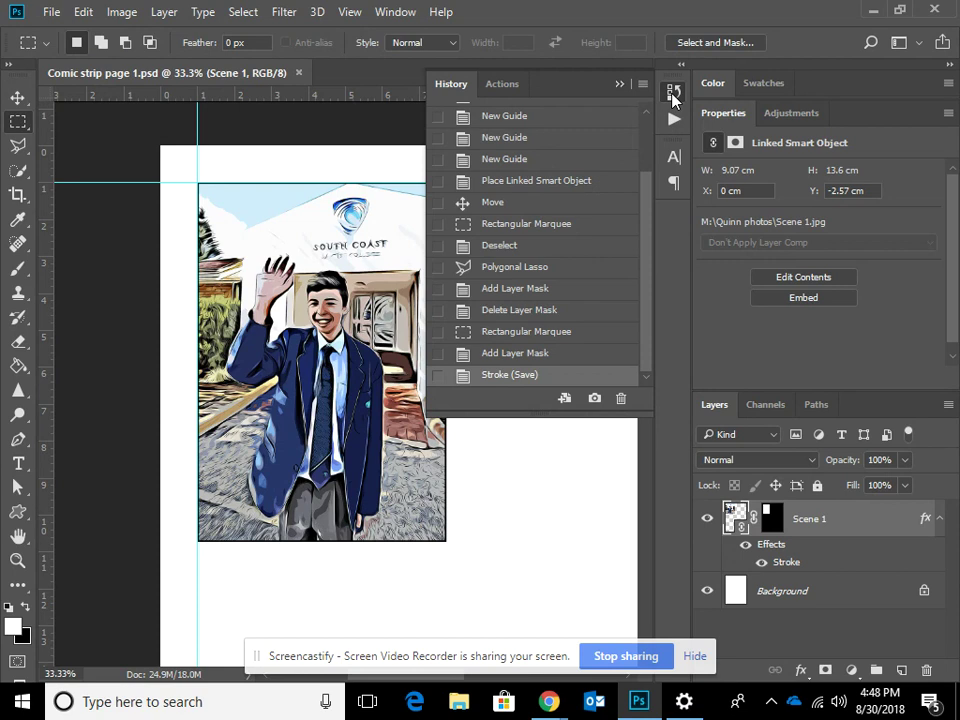
left_click(390, 12)
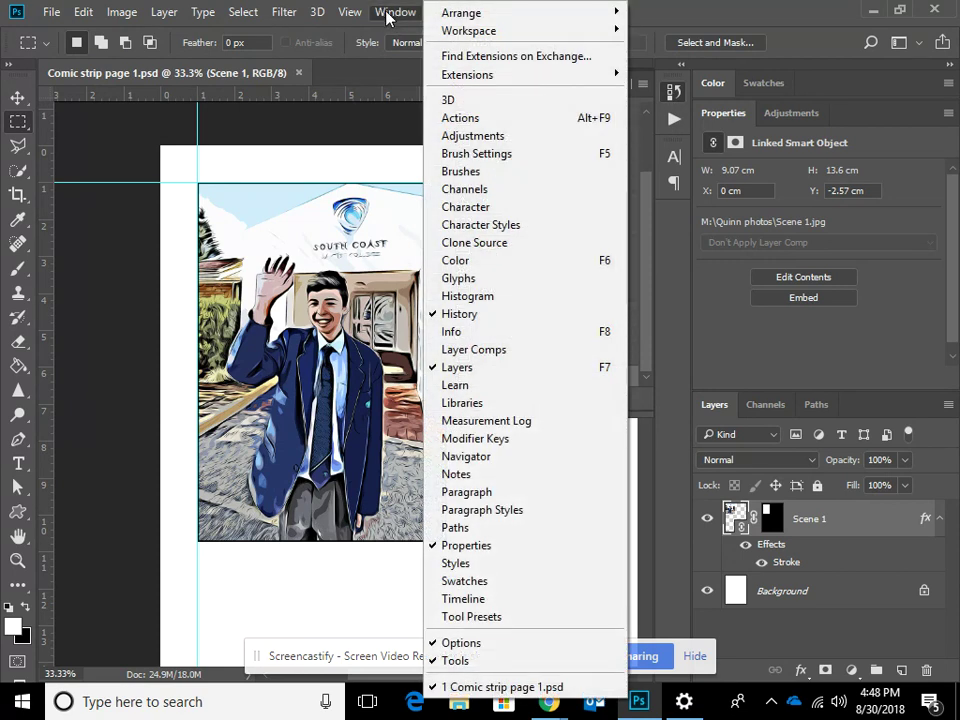
left_click(495, 314)
mouse_move(645, 315)
left_mouse_down()
mouse_move(664, 197)
mouse_move(657, 310)
mouse_move(647, 189)
mouse_move(604, 272)
left_mouse_up()
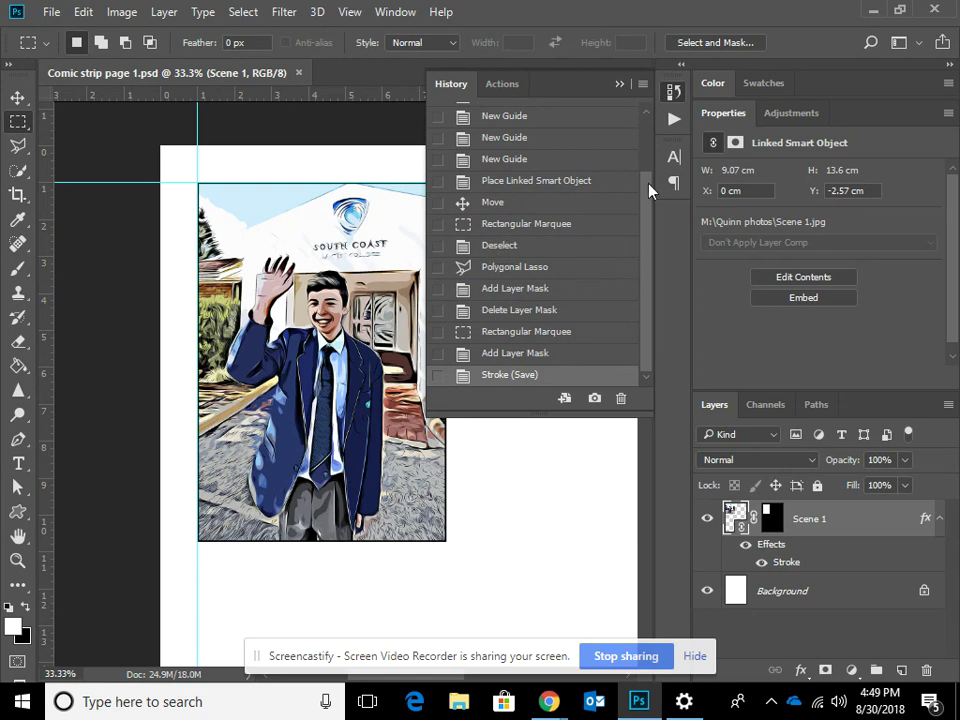
left_click(672, 92)
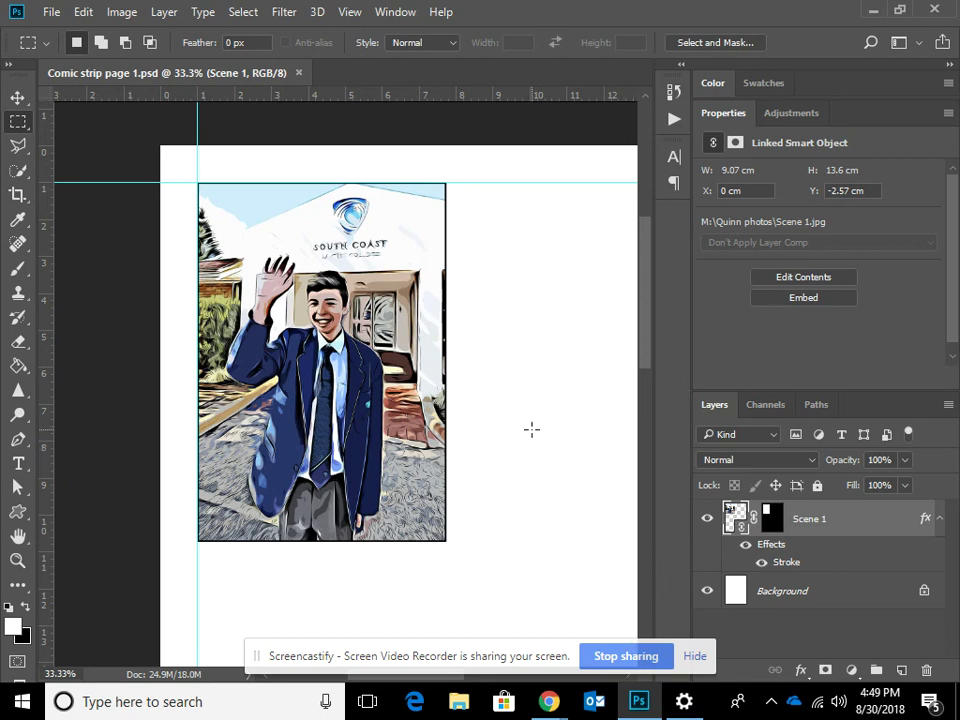
left_click(50, 12)
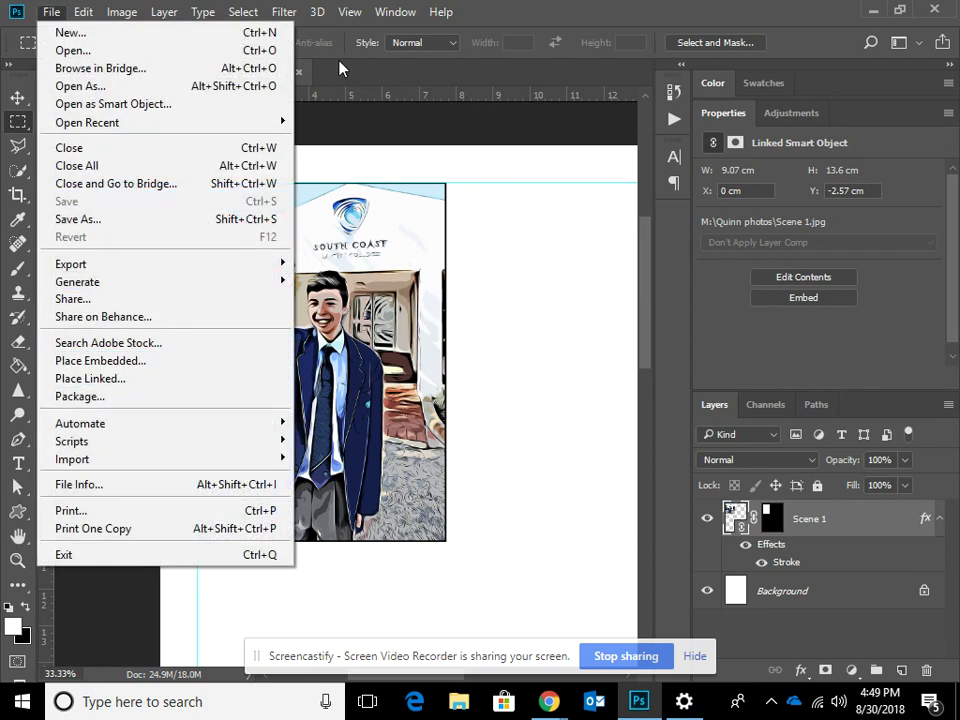
key("Escape")
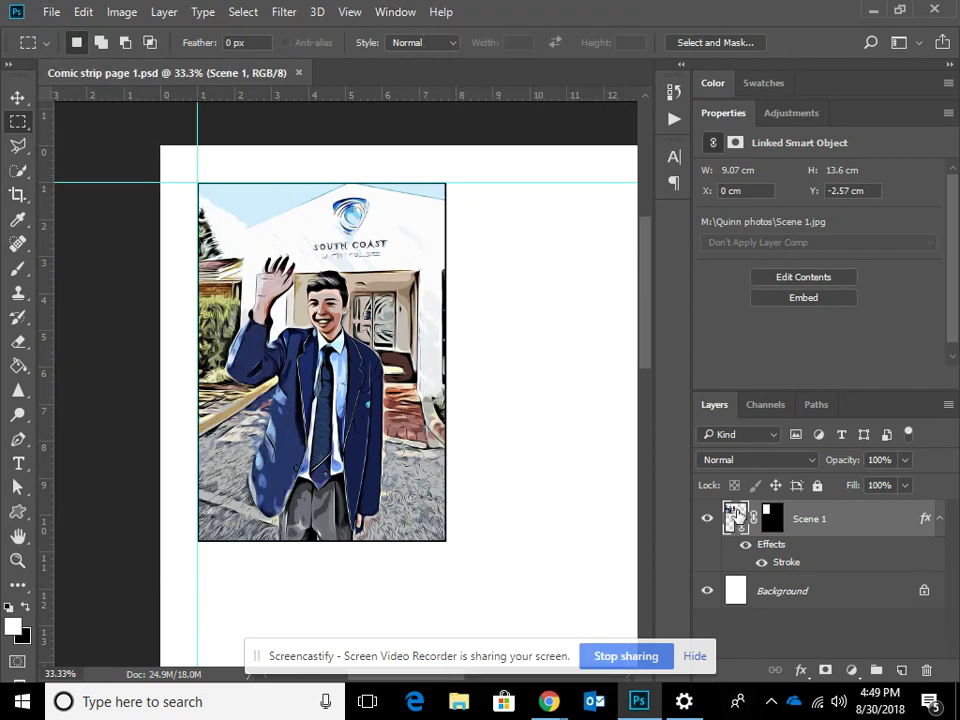